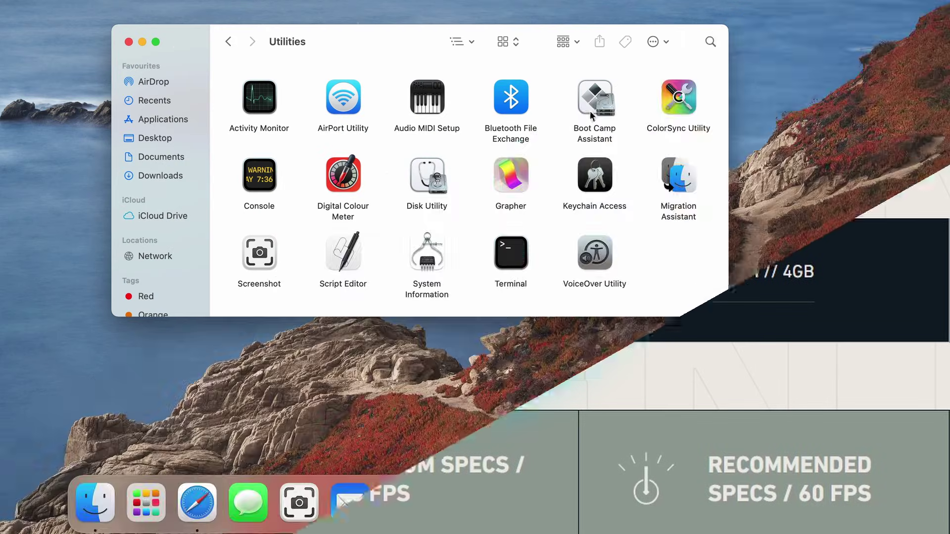
Search the GeForce NOW game list for Valorant
{"action": "double_click", "coordinate": [596, 99]}
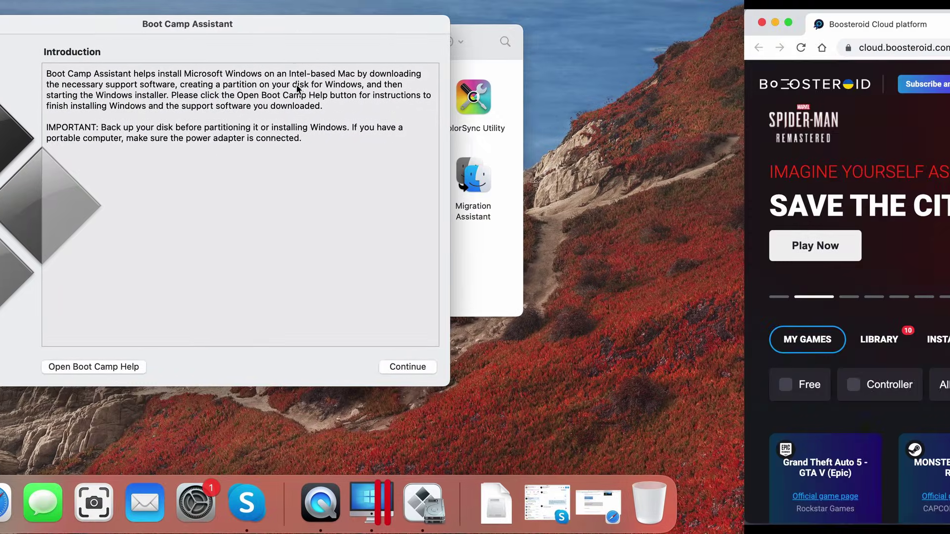
{"action": "type", "text": "Valorant"}
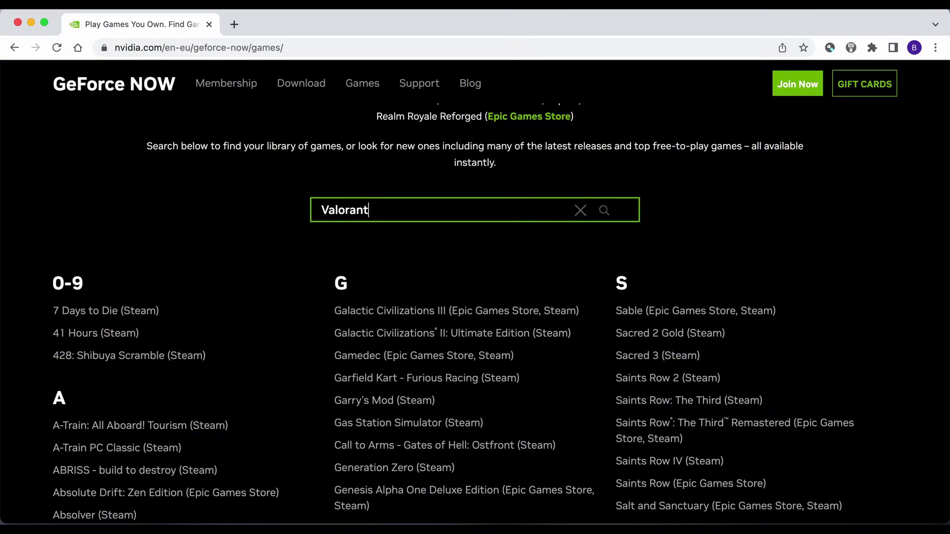
{"action": "key", "text": "Return"}
{"action": "left_click", "coordinate": [313, 250]}
{"action": "left_click_drag", "start_coordinate": [347, 250], "coordinate": [369, 267]}
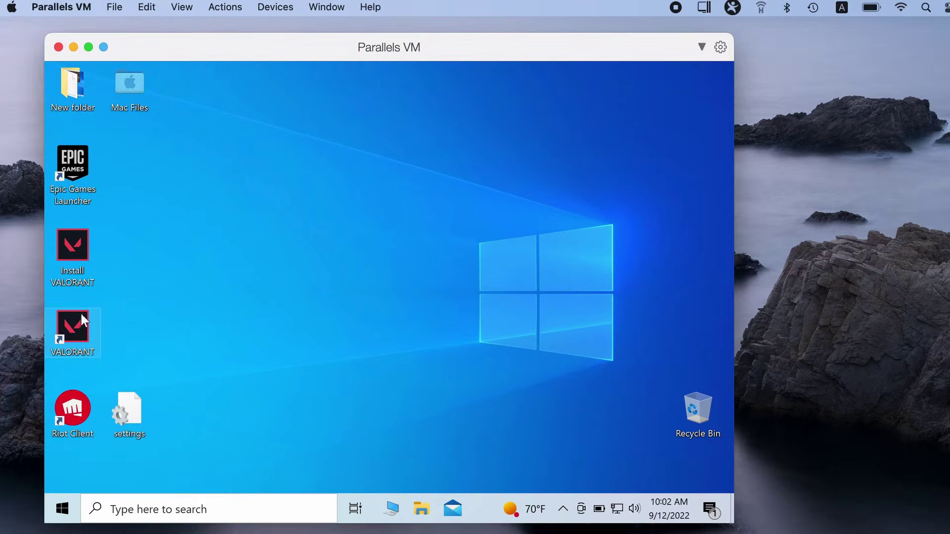
Try to launch VALORANT from the Windows desktop inside the Parallels virtual machine
{"action": "left_click", "coordinate": [68, 325]}
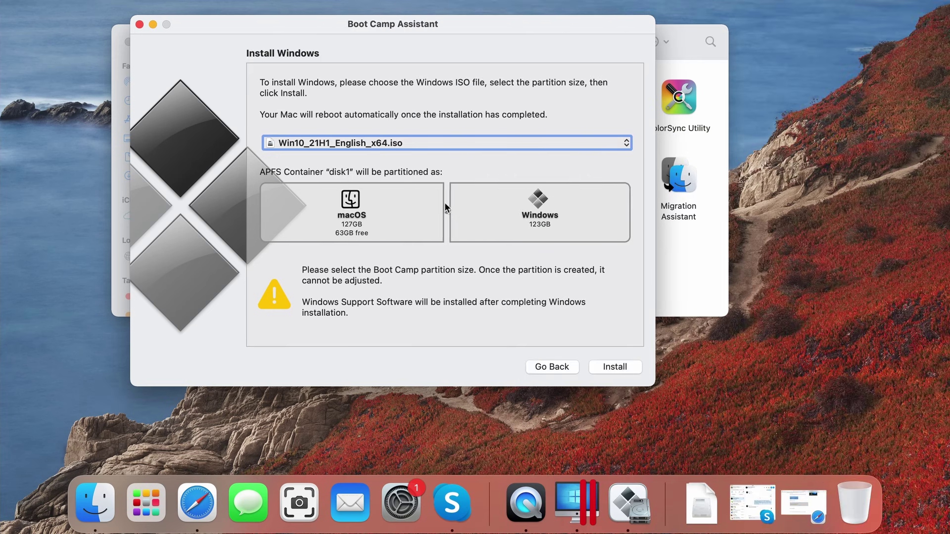
In Boot Camp Assistant, set the Windows partition to 162 GB and start the Windows installation
{"action": "left_click_drag", "start_coordinate": [445, 202], "coordinate": [406, 213]}
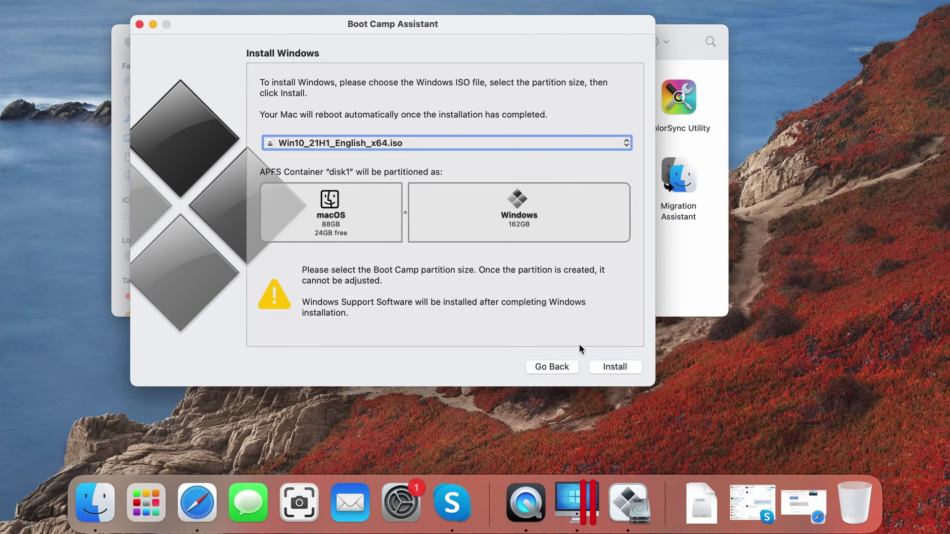
{"action": "left_click", "coordinate": [608, 368]}
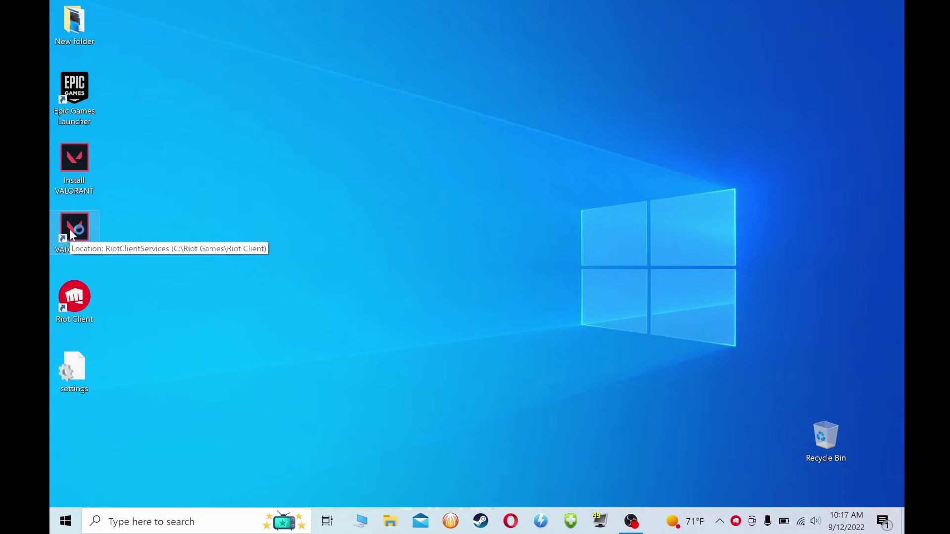
Launch VALORANT from its shortcut on the Boot Camp Windows desktop
{"action": "double_click", "coordinate": [70, 229]}
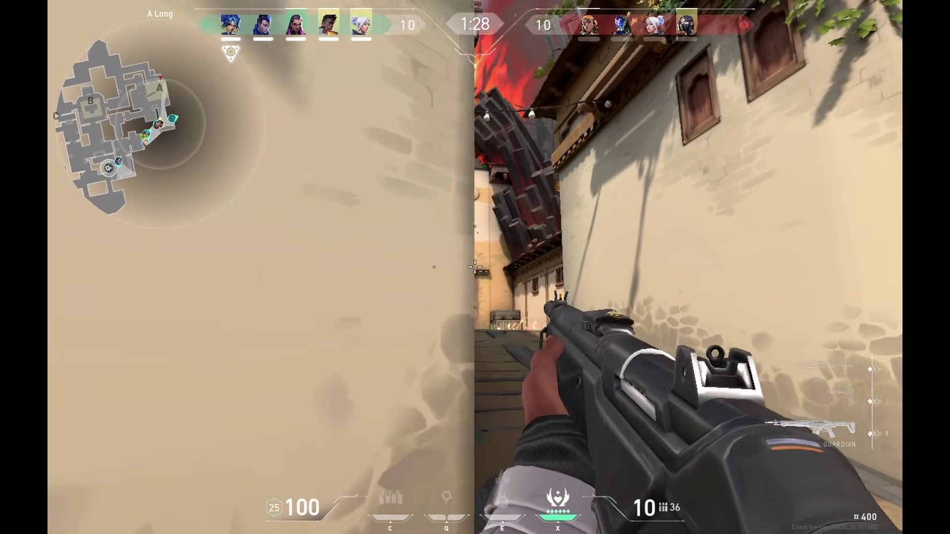
{"action": "key", "text": "d"}
{"action": "left_click", "coordinate": [475, 267]}
{"action": "left_click", "coordinate": [475, 267]}
{"action": "left_click", "coordinate": [475, 267]}
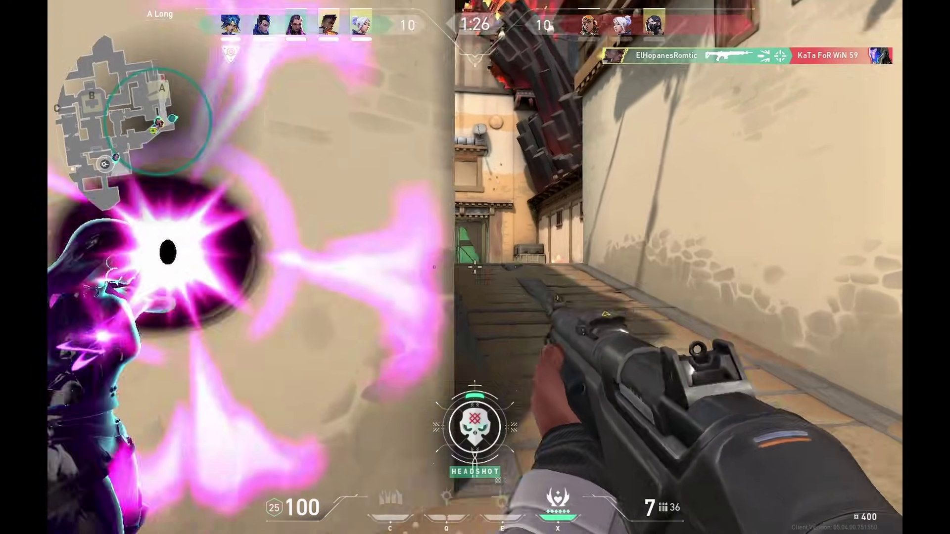
{"action": "key", "text": "r"}
{"action": "key", "text": "w"}
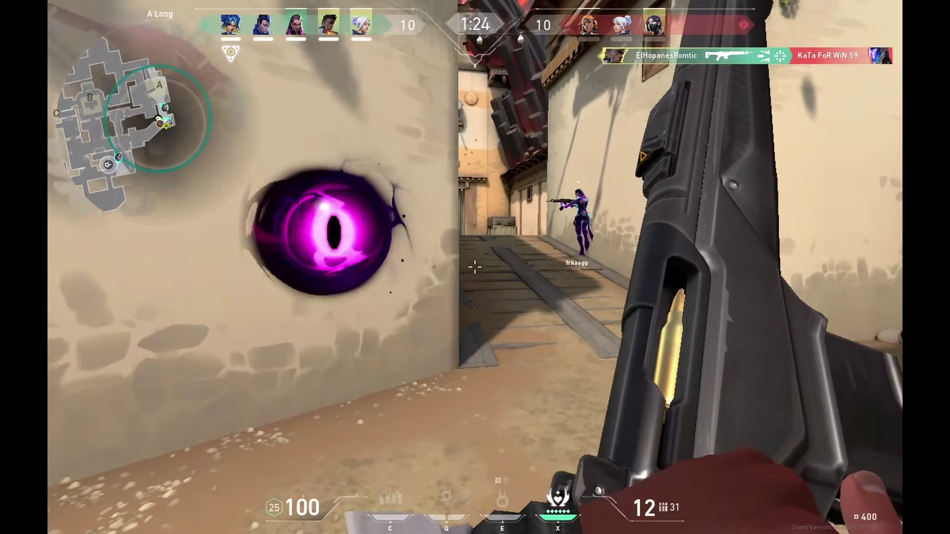
{"action": "key", "text": "w"}
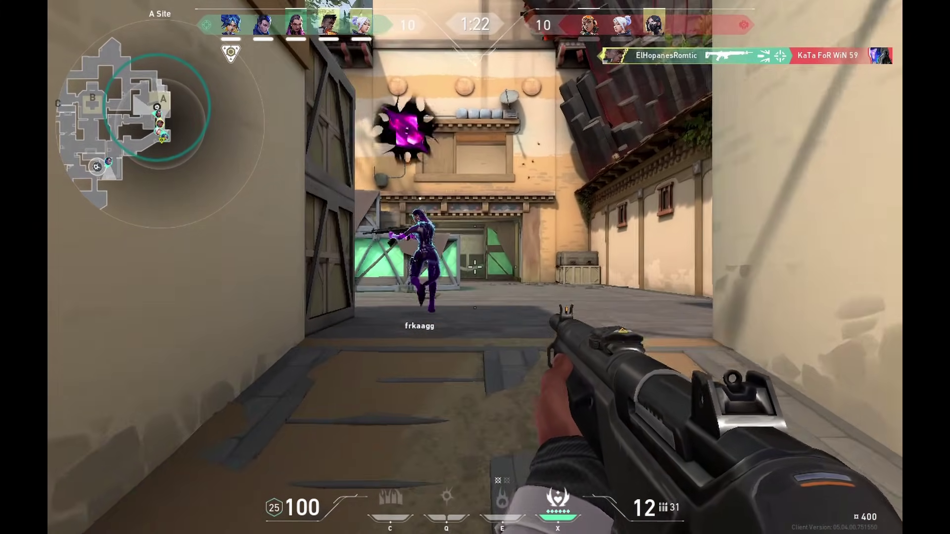
{"action": "key", "text": "w"}
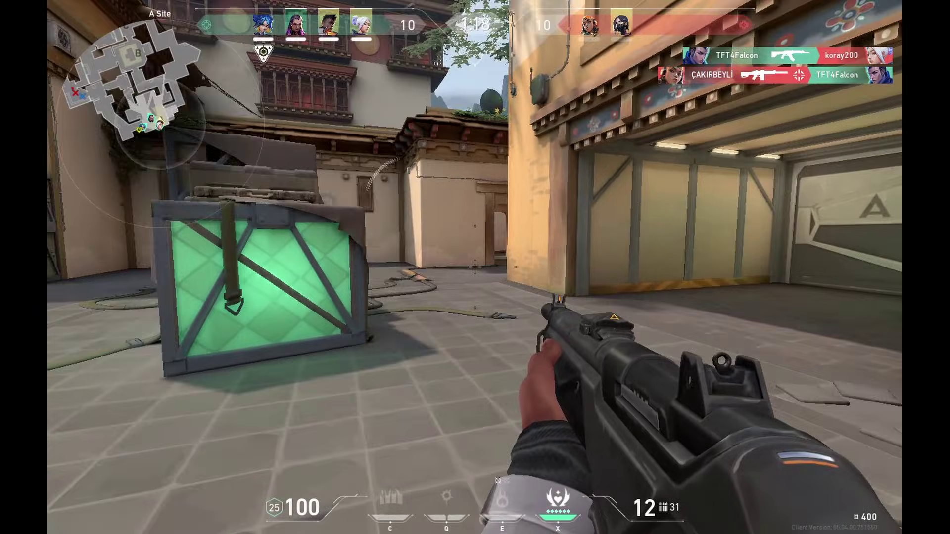
{"action": "key", "text": "s"}
{"action": "key", "text": "w"}
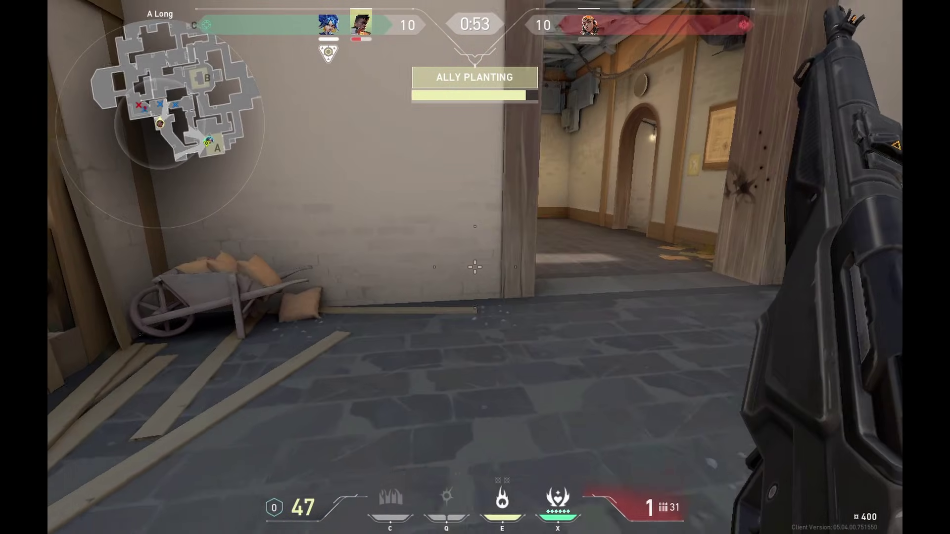
{"action": "key", "text": "e"}
{"action": "left_click", "coordinate": [475, 267]}
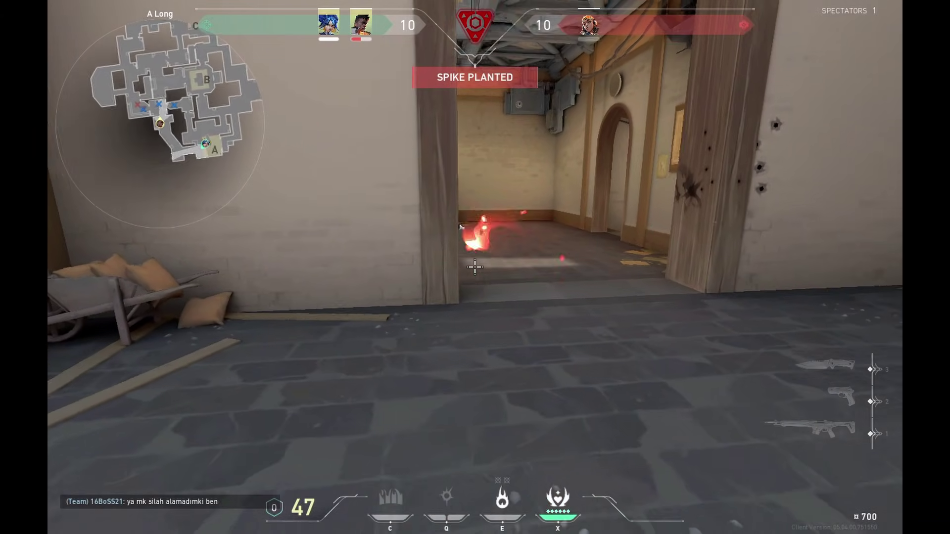
{"action": "key", "text": "a"}
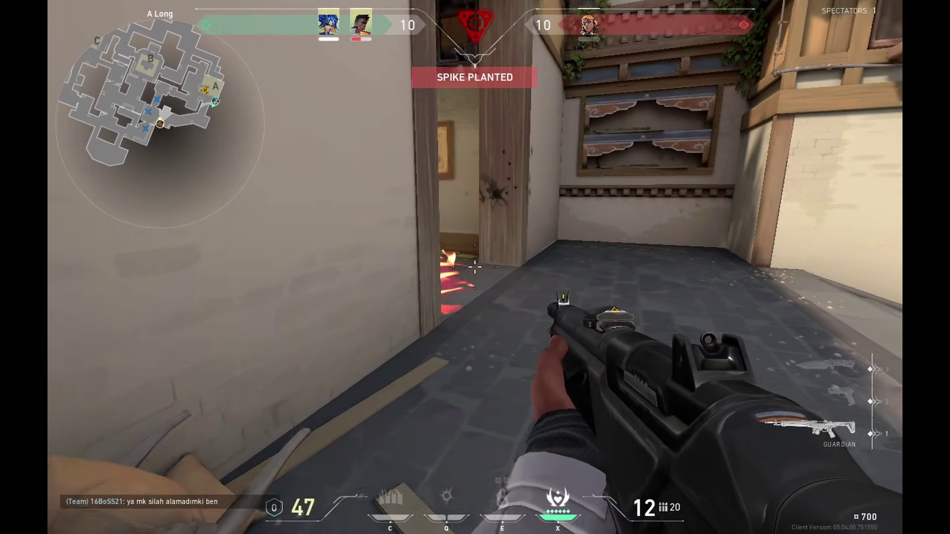
{"action": "key", "text": "d"}
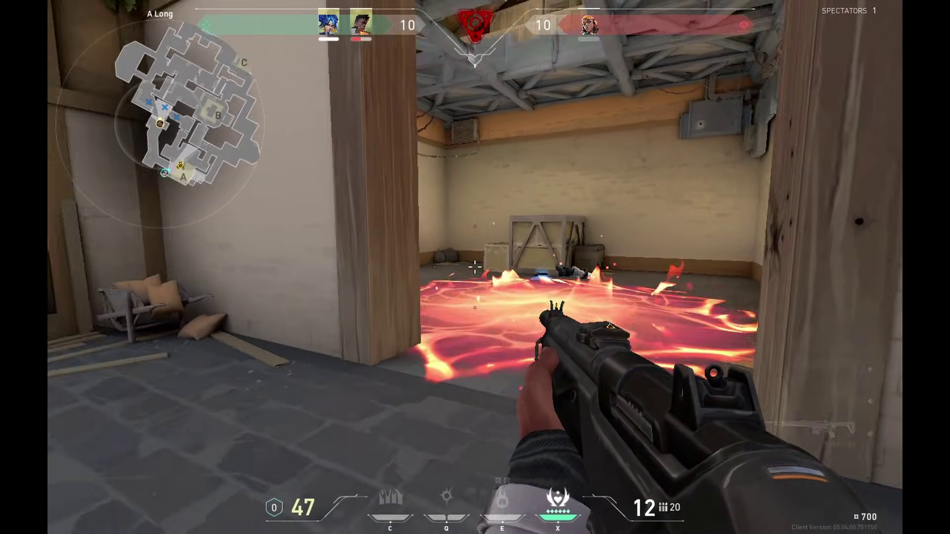
{"action": "left_click", "coordinate": [475, 267]}
{"action": "left_click", "coordinate": [475, 267]}
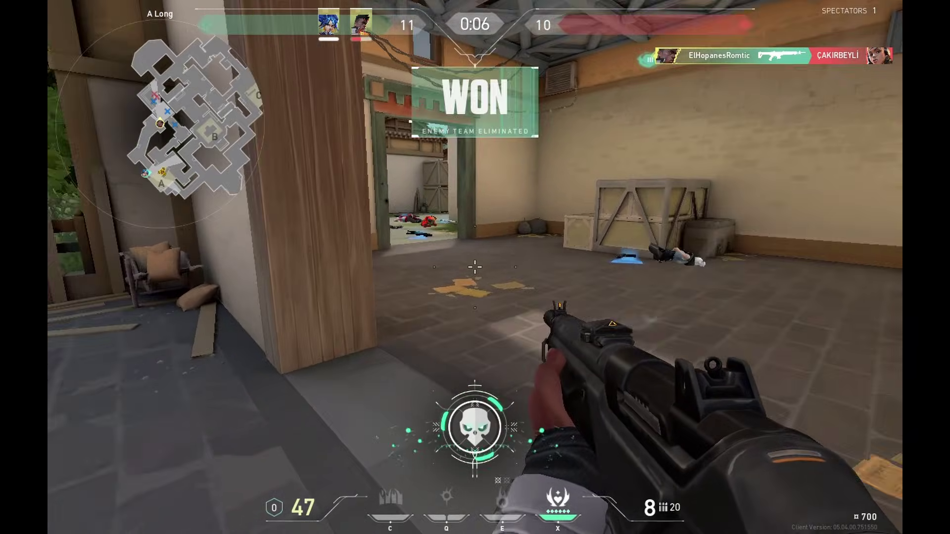
{"action": "key", "text": "r"}
{"action": "key", "text": "Tab"}
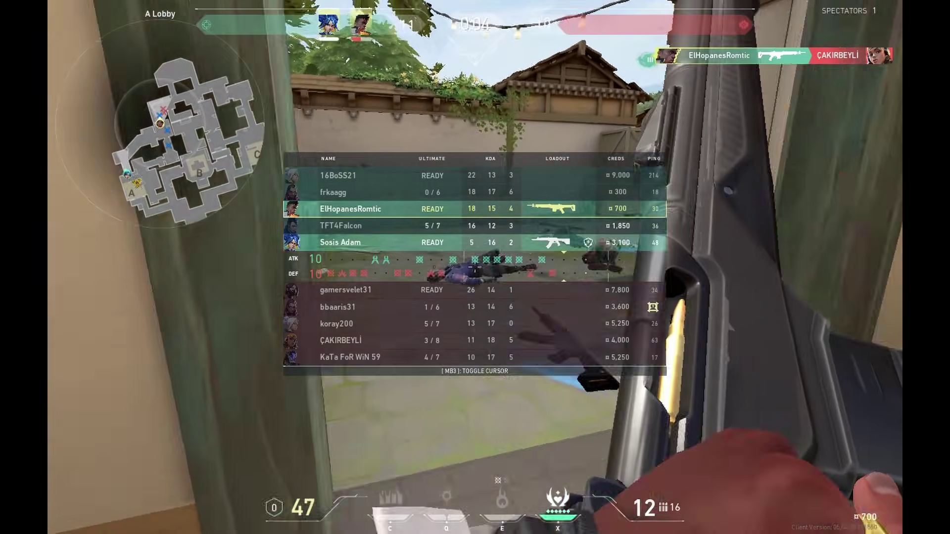
{"action": "key", "text": "w"}
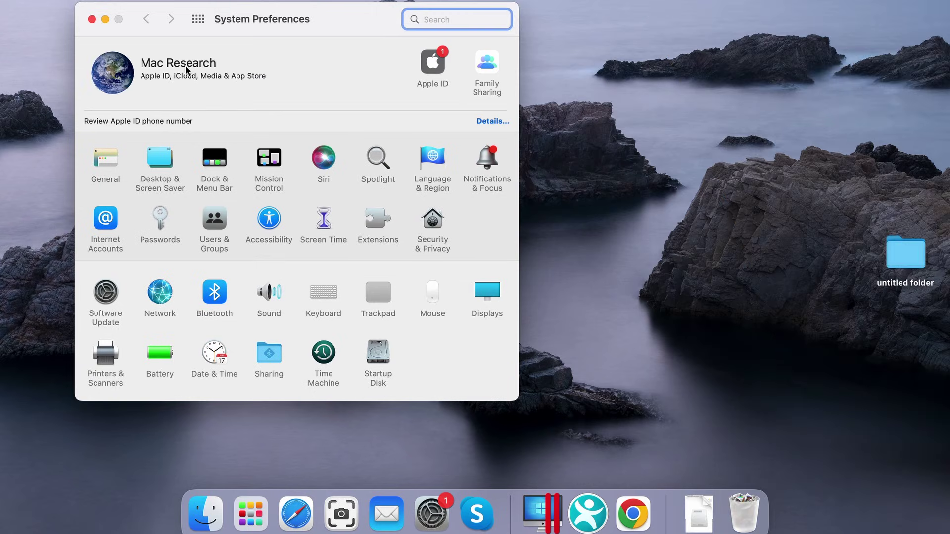
{"action": "left_click_drag", "start_coordinate": [370, 23], "coordinate": [524, 25]}
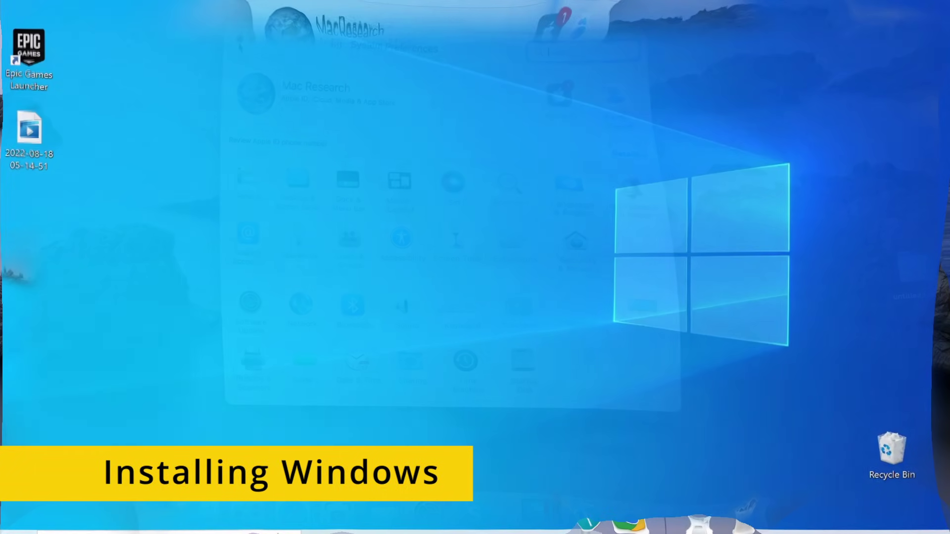
{"action": "key", "text": "super"}
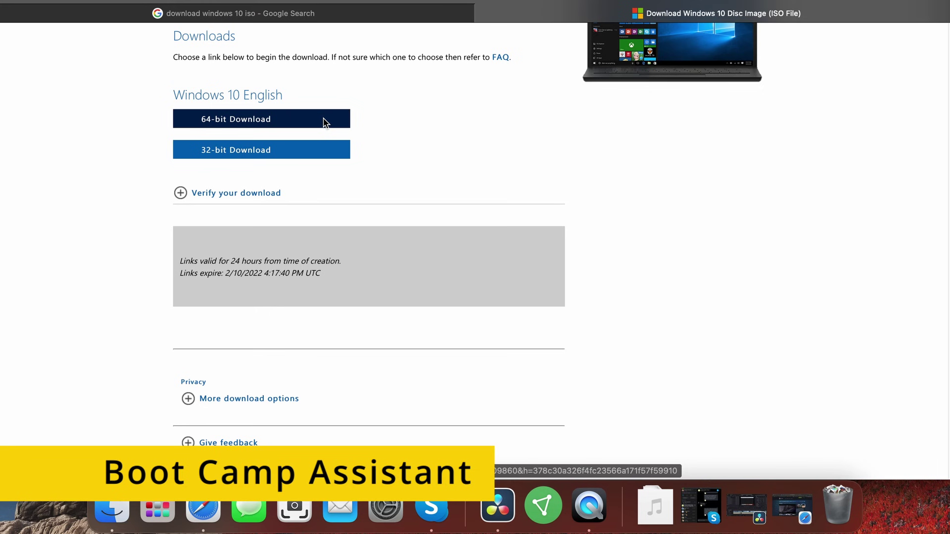
Download the 64-bit Windows 10 English disc image from Microsoft's download page
{"action": "left_click", "coordinate": [325, 122]}
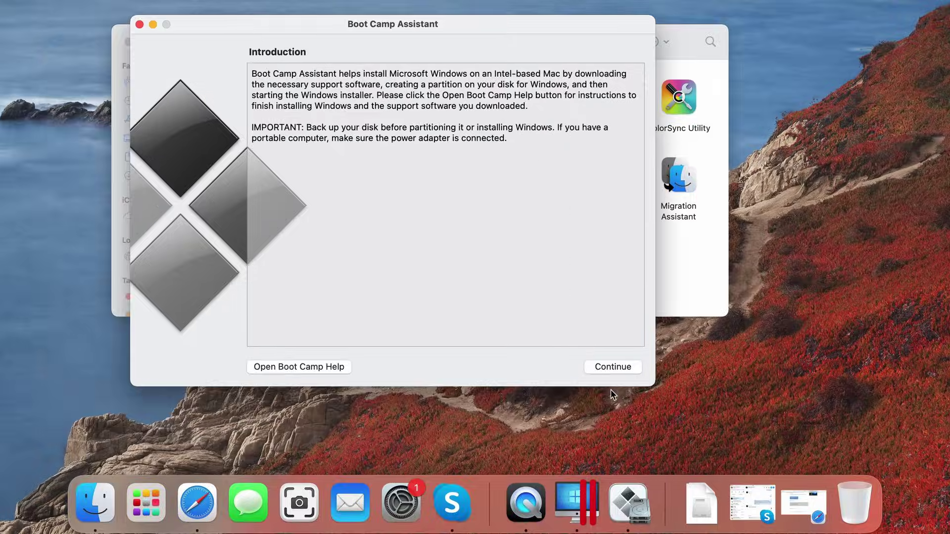
In Boot Camp Assistant, choose Win10_21H1_English_x64.iso as the installation image and enlarge the Windows partition
{"action": "left_click", "coordinate": [616, 369]}
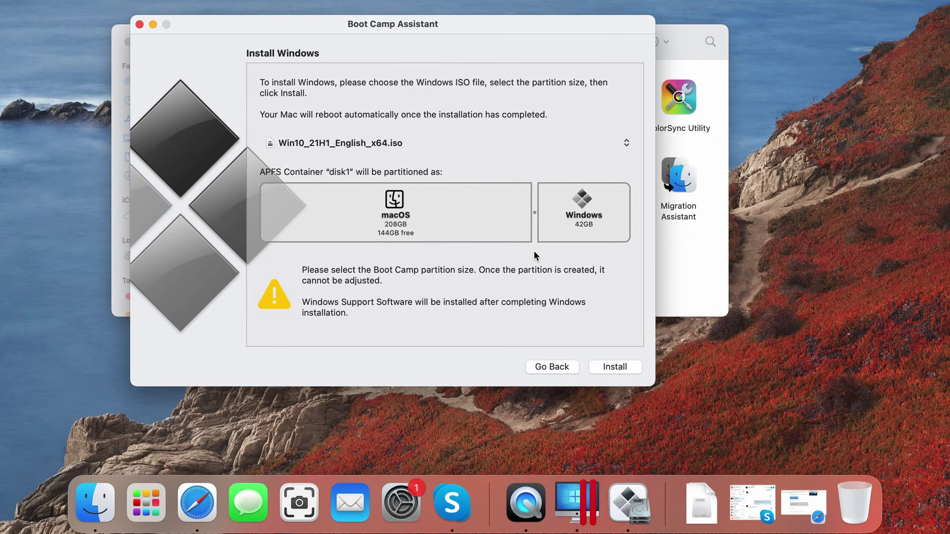
{"action": "left_click", "coordinate": [366, 148]}
{"action": "left_click", "coordinate": [330, 125]}
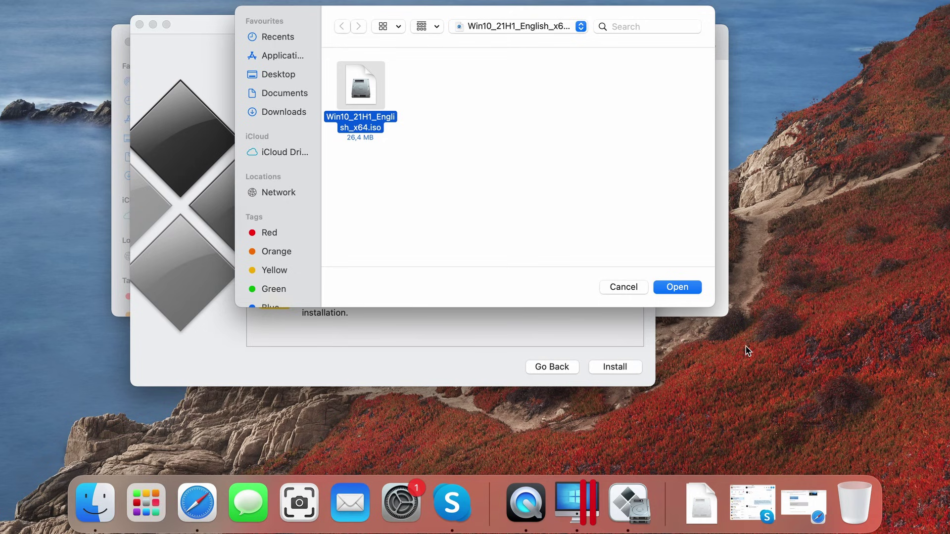
{"action": "left_click", "coordinate": [676, 286]}
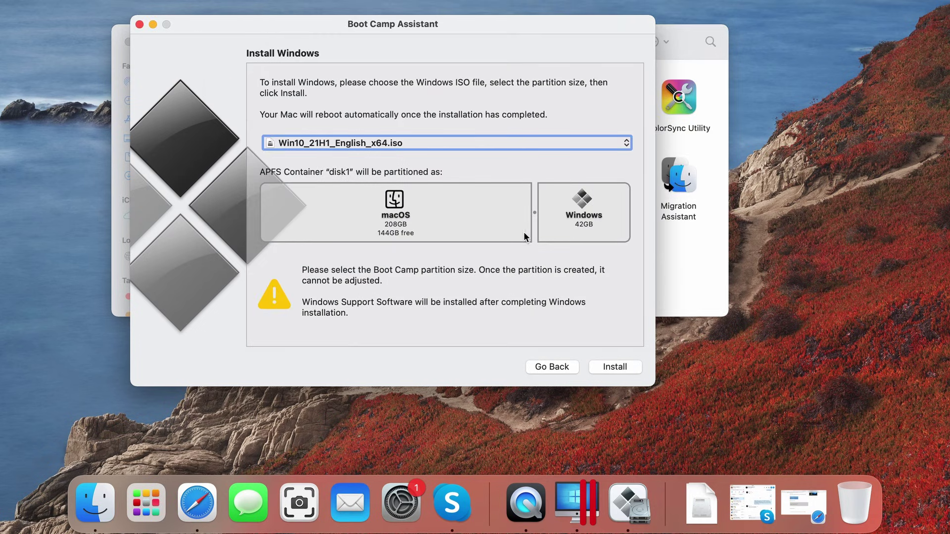
{"action": "left_click_drag", "start_coordinate": [534, 211], "coordinate": [425, 209]}
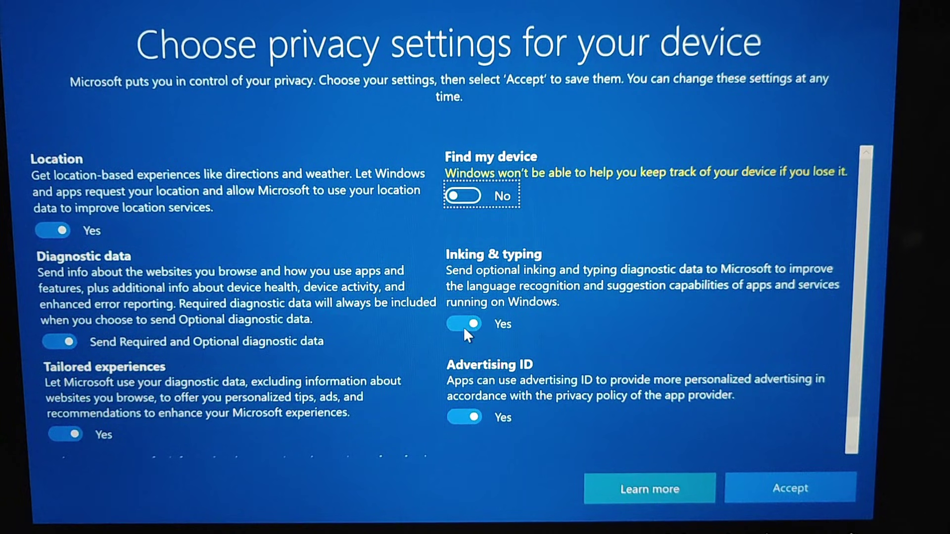
Turn off Inking & typing and Advertising ID in the Windows device privacy settings
{"action": "left_click", "coordinate": [463, 326]}
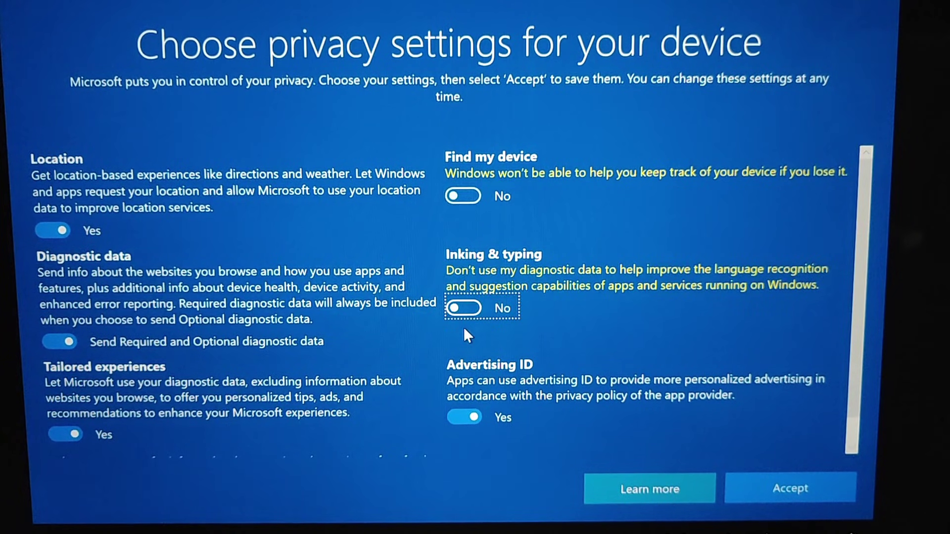
{"action": "left_click", "coordinate": [466, 418]}
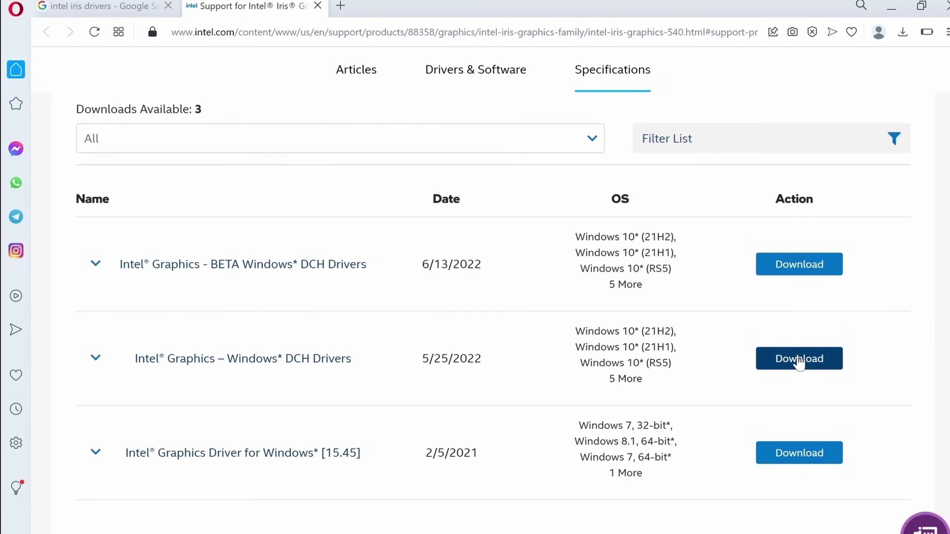
Download the VALORANT installer from the game's official download page
{"action": "left_click", "coordinate": [798, 357]}
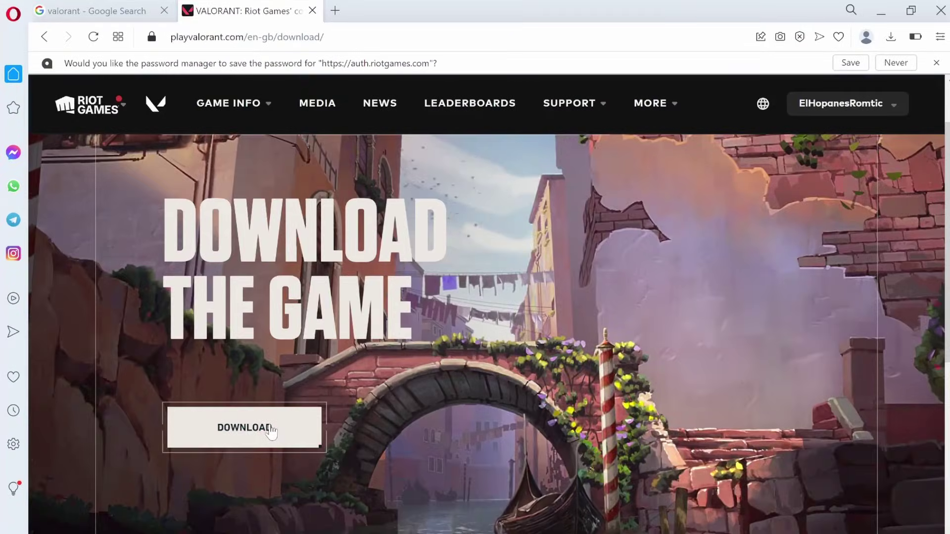
{"action": "left_click", "coordinate": [272, 429]}
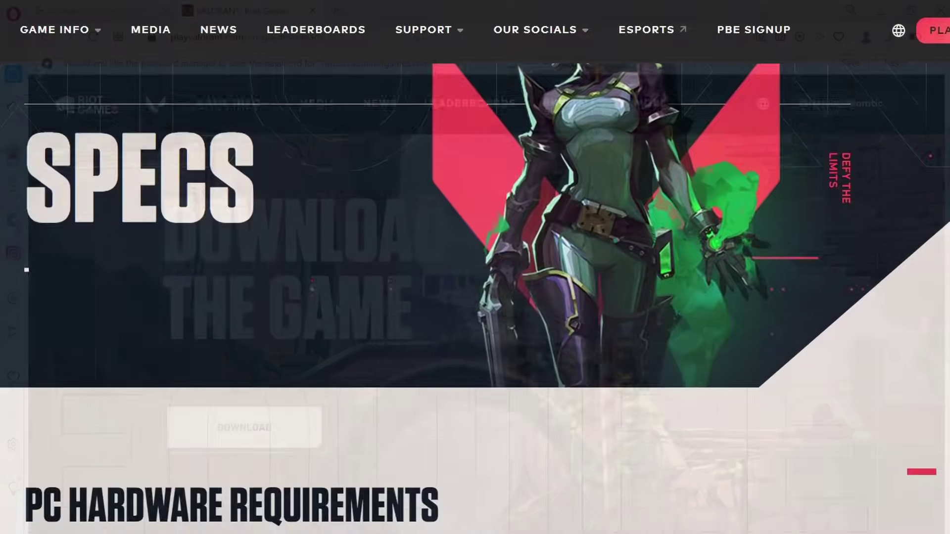
Review the PC hardware requirements on the VALORANT specs page
{"action": "scroll", "coordinate": [475, 297], "scroll_direction": "down", "scroll_amount": 3}
{"action": "scroll", "coordinate": [475, 297], "scroll_direction": "down", "scroll_amount": 5}
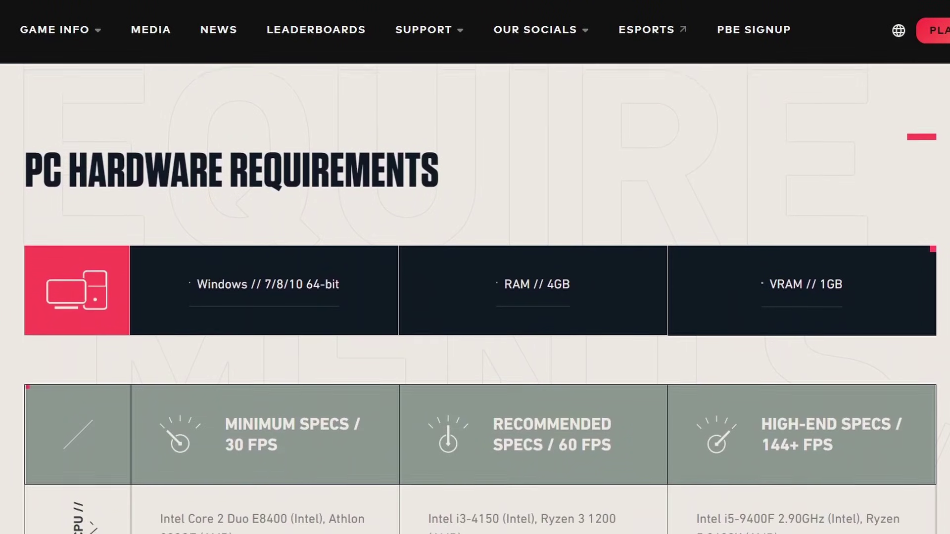
{"action": "scroll", "coordinate": [475, 297], "scroll_direction": "down", "scroll_amount": 1}
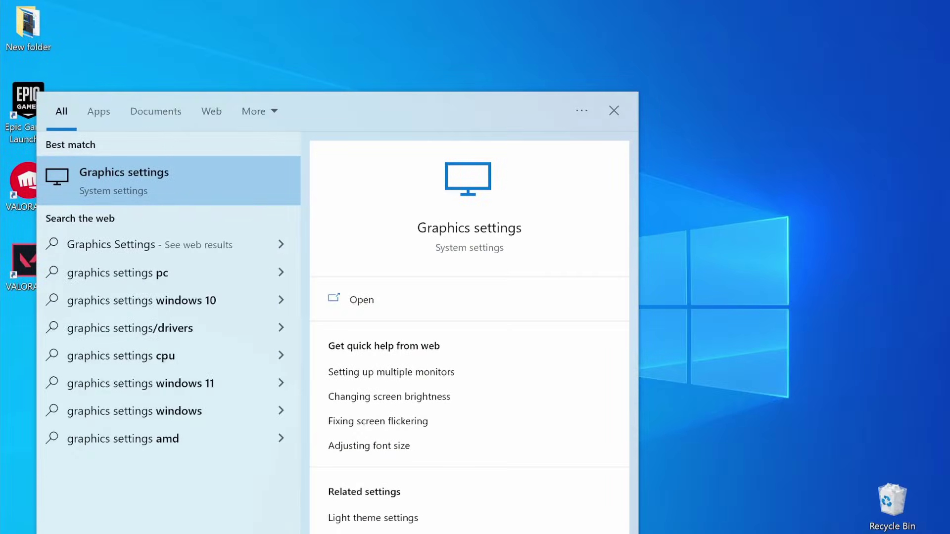
Open Windows Graphics settings and add the VALORANT application from the Riot Games VALORANT live folder as a desktop app
{"action": "left_click", "coordinate": [187, 170]}
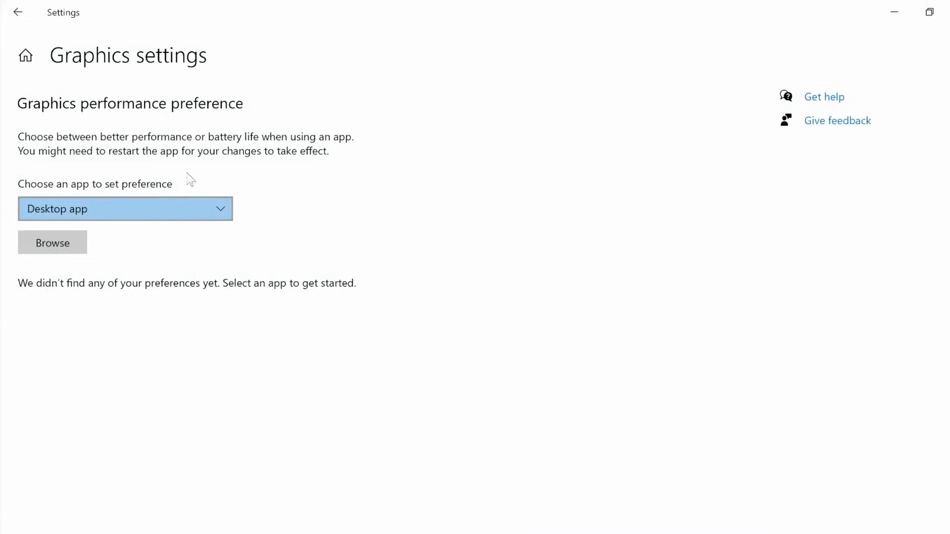
{"action": "left_click", "coordinate": [71, 250]}
{"action": "double_click", "coordinate": [367, 263]}
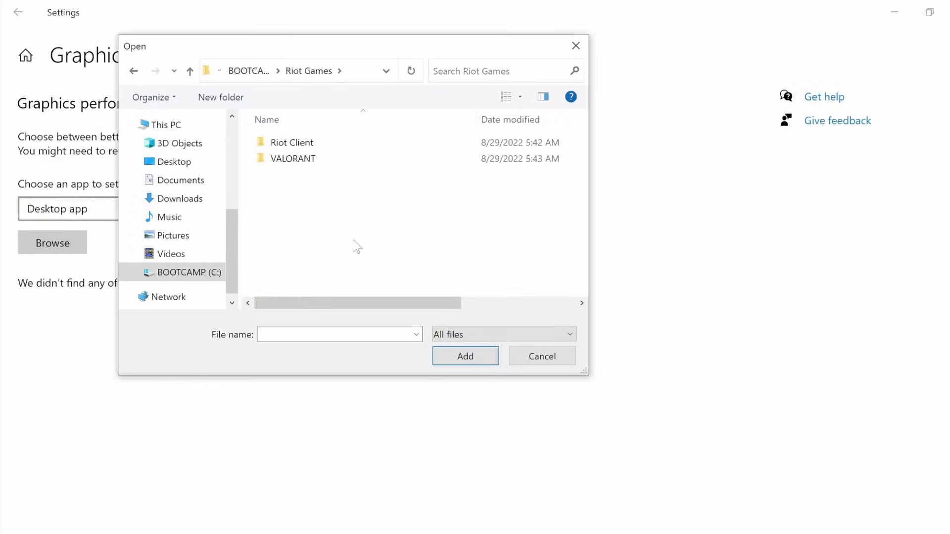
{"action": "double_click", "coordinate": [304, 163]}
{"action": "double_click", "coordinate": [275, 144]}
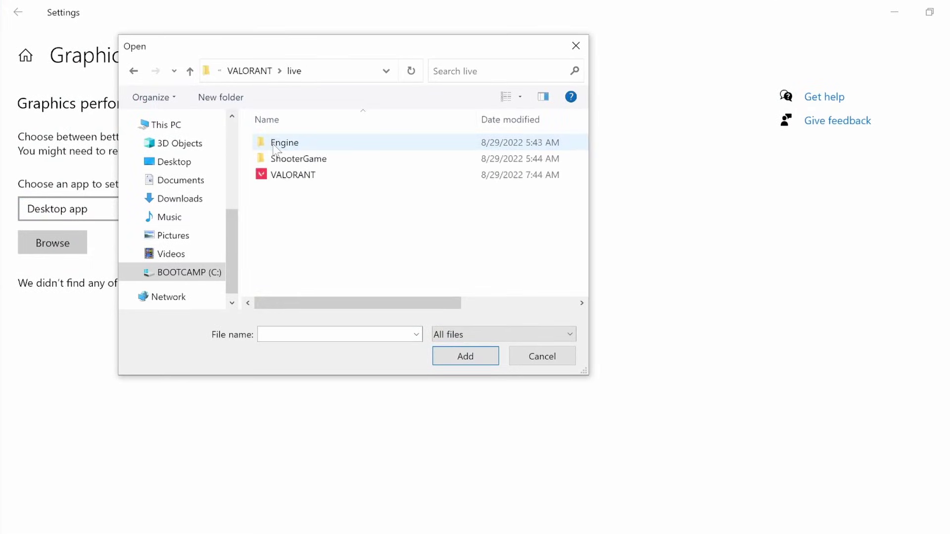
{"action": "left_click", "coordinate": [289, 178]}
{"action": "left_click", "coordinate": [462, 355]}
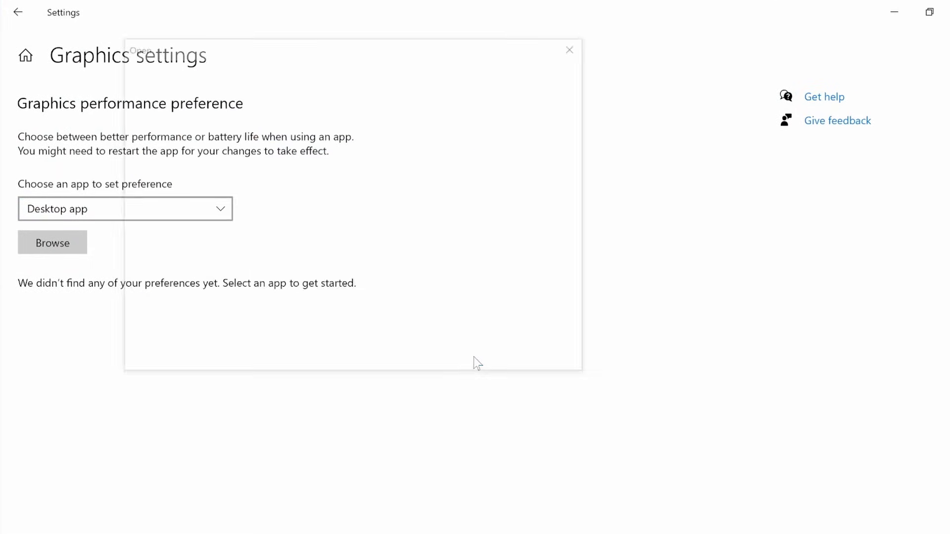
Set the graphics preference of the added VALORANT application to High performance and save it
{"action": "left_click", "coordinate": [258, 360]}
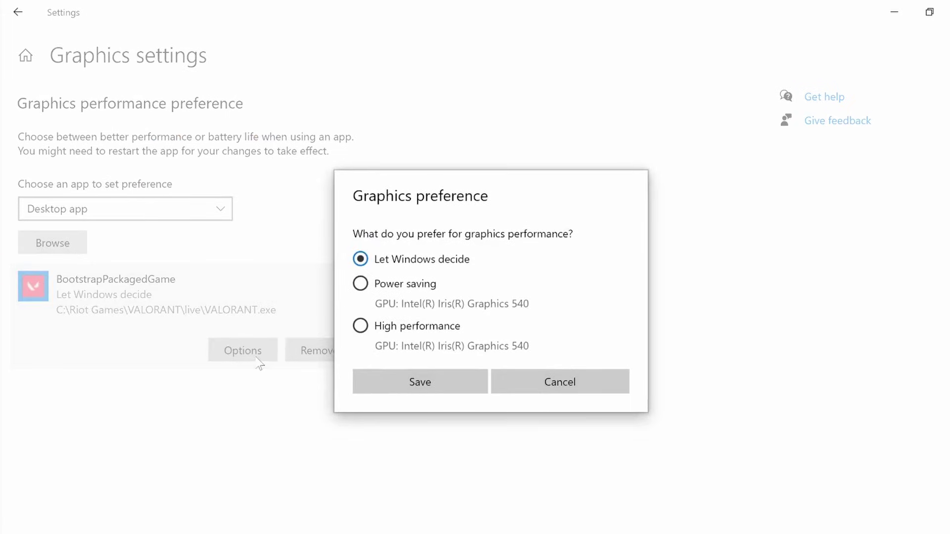
{"action": "left_click", "coordinate": [423, 382]}
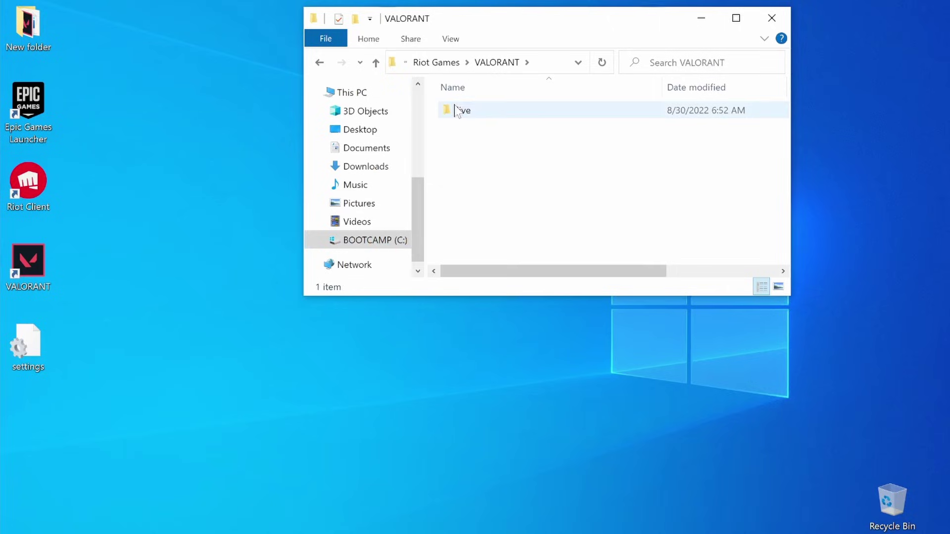
Open the properties of the VALORANT application in the VALORANT live folder and move the dialog fully into view
{"action": "double_click", "coordinate": [458, 111]}
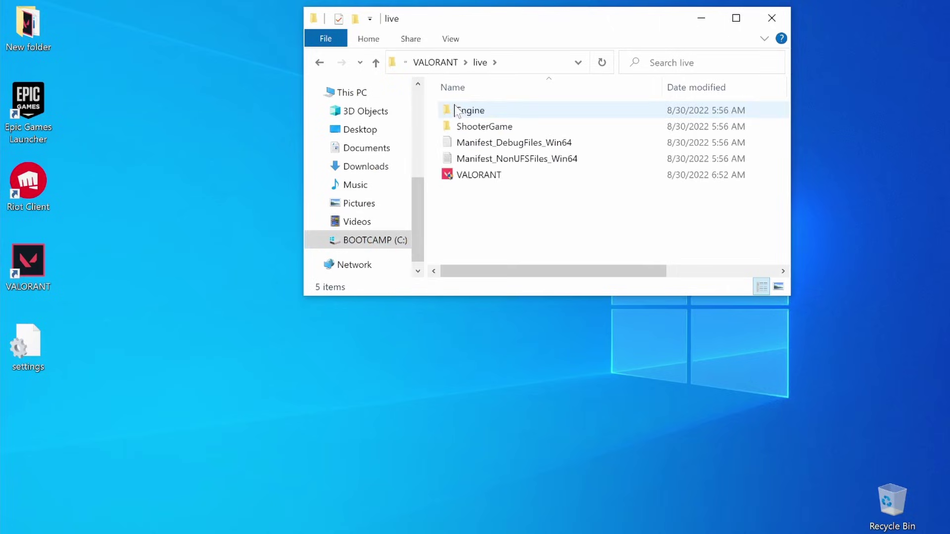
{"action": "right_click", "coordinate": [470, 172]}
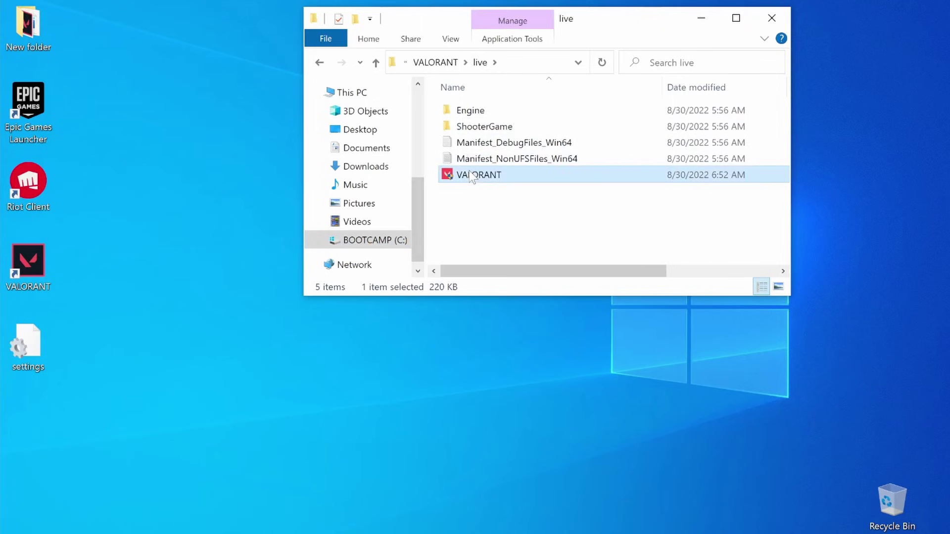
{"action": "left_click", "coordinate": [514, 474]}
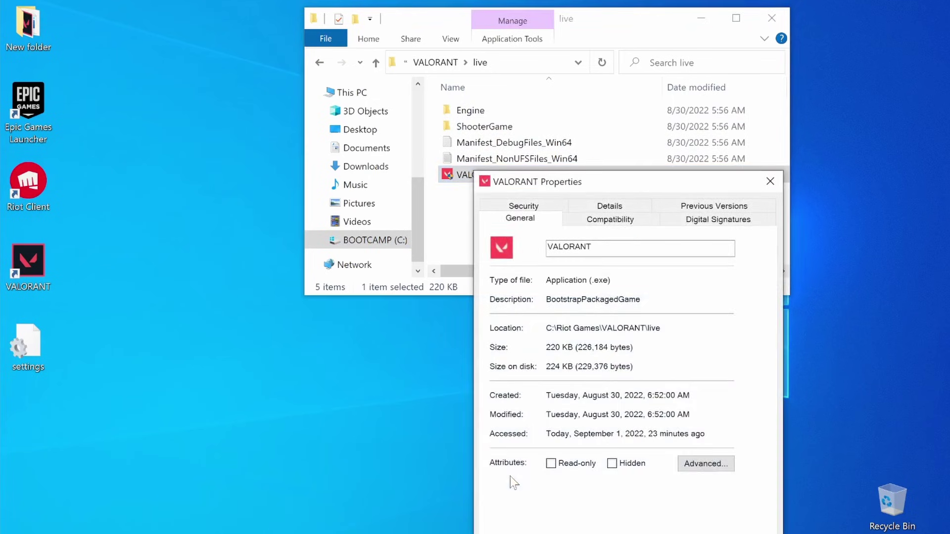
{"action": "left_click_drag", "start_coordinate": [665, 191], "coordinate": [486, 67]}
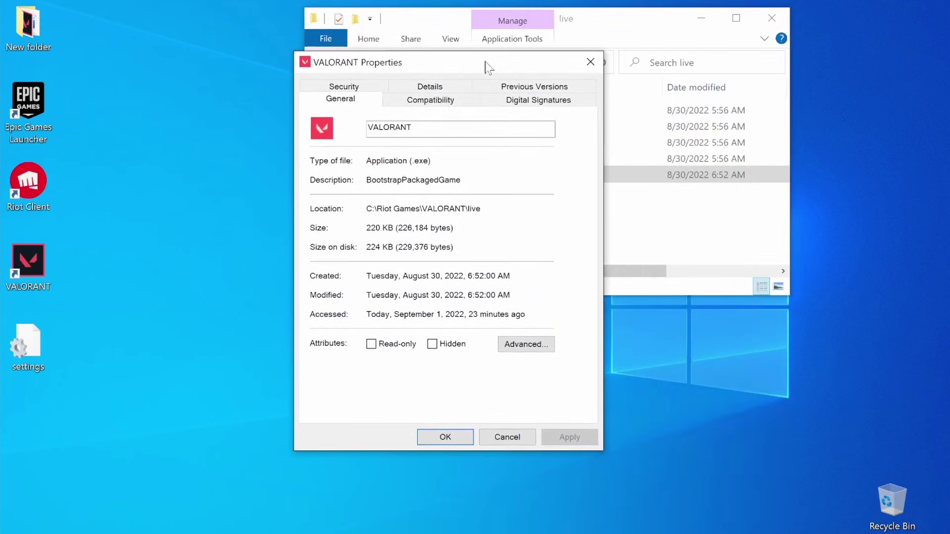
Enable compatibility mode for the VALORANT application and set it to Windows 7
{"action": "left_click", "coordinate": [419, 101]}
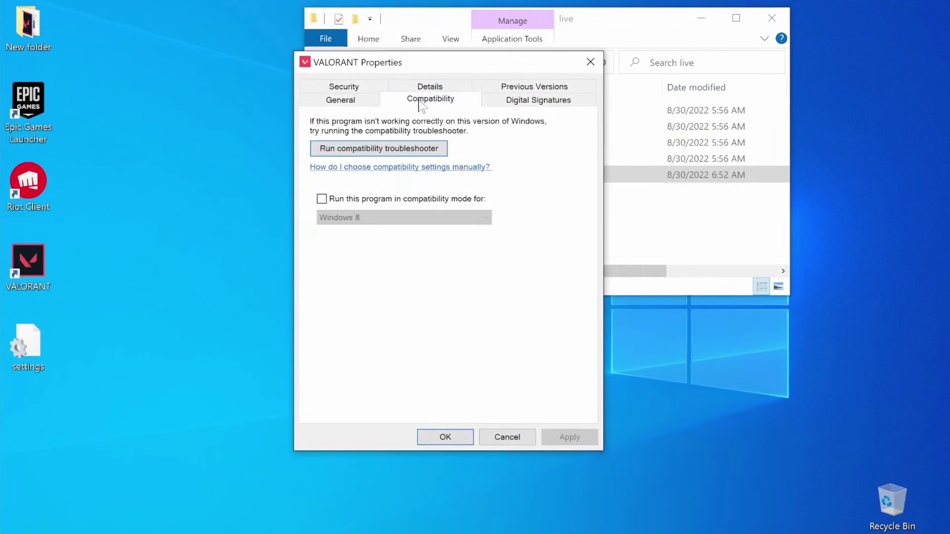
{"action": "left_click", "coordinate": [321, 199]}
{"action": "left_click", "coordinate": [329, 217]}
{"action": "left_click", "coordinate": [332, 258]}
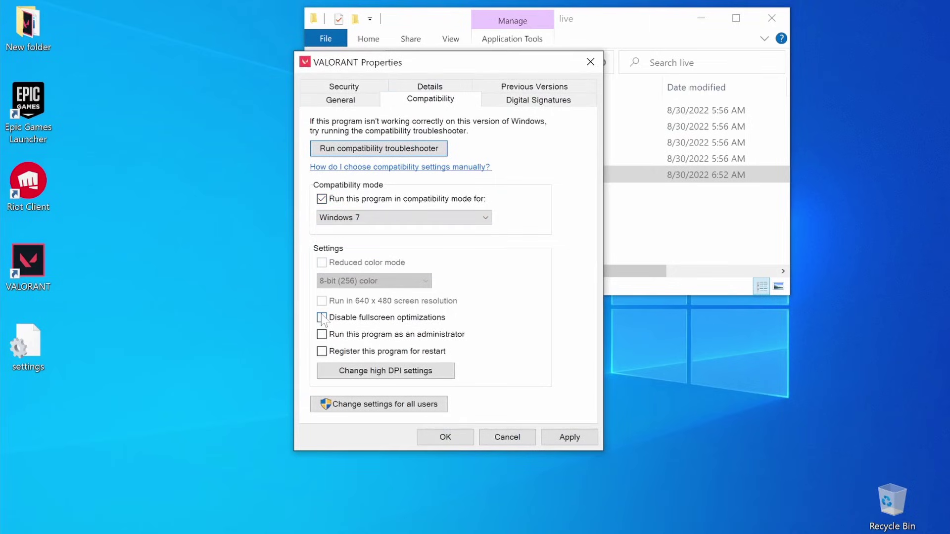
Disable fullscreen optimizations for VALORANT and override its high DPI scaling behavior
{"action": "left_click", "coordinate": [346, 371]}
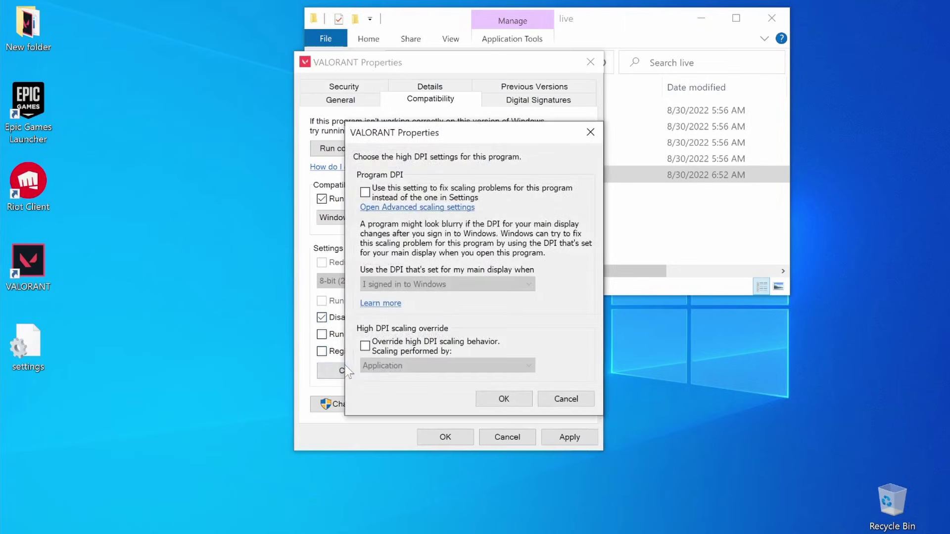
{"action": "left_click", "coordinate": [365, 345]}
{"action": "left_click", "coordinate": [503, 399]}
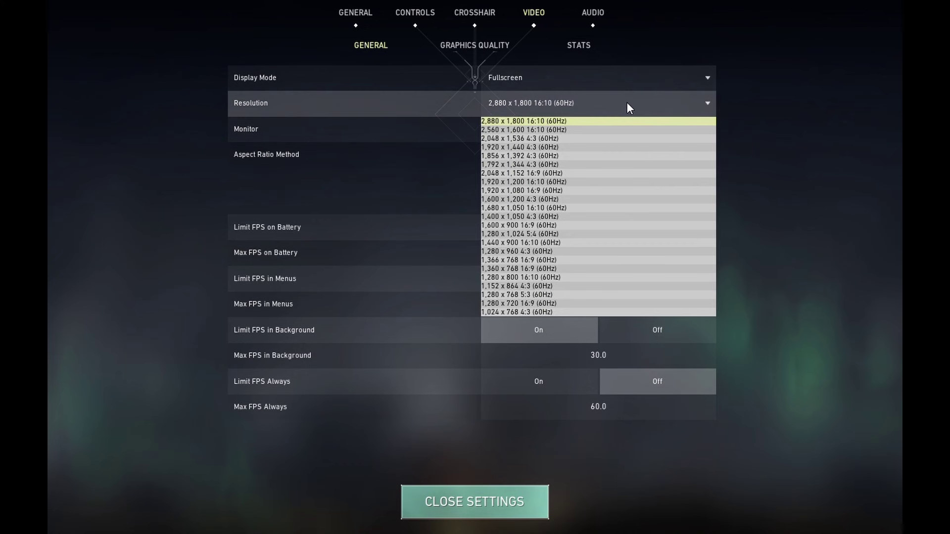
Set VALORANT's video resolution to 1,280 x 800 16:10 (60Hz) and the aspect ratio method to Fill
{"action": "left_click", "coordinate": [556, 277]}
{"action": "left_click", "coordinate": [643, 155]}
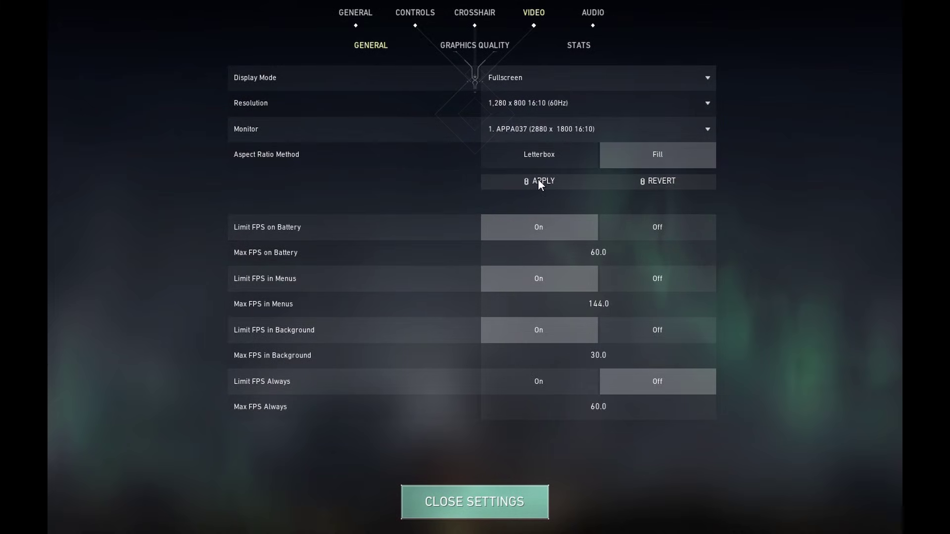
In VALORANT's graphics quality settings, set Anti-Aliasing to None and Anisotropic Filtering to 1x
{"action": "left_click", "coordinate": [495, 48]}
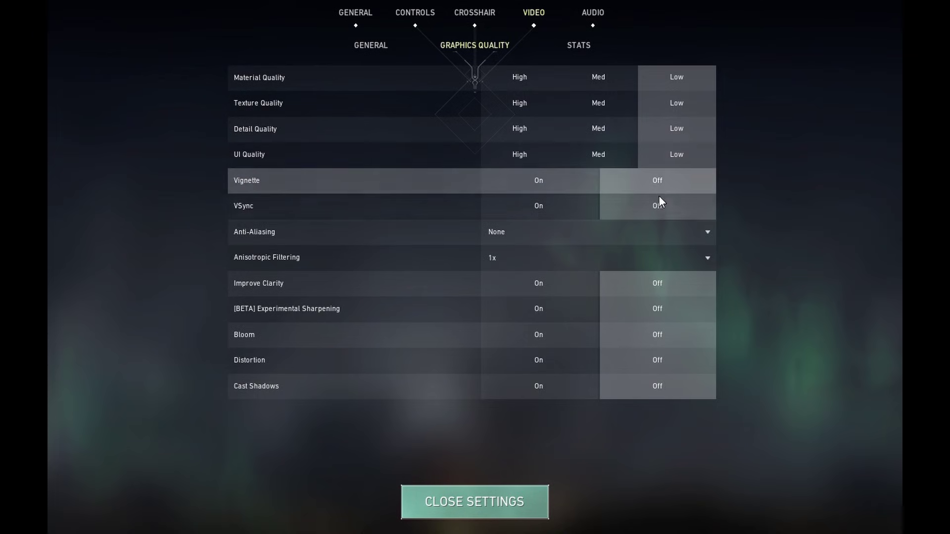
{"action": "left_click", "coordinate": [697, 232]}
{"action": "left_click", "coordinate": [685, 249]}
{"action": "left_click", "coordinate": [676, 256]}
{"action": "left_click", "coordinate": [499, 274]}
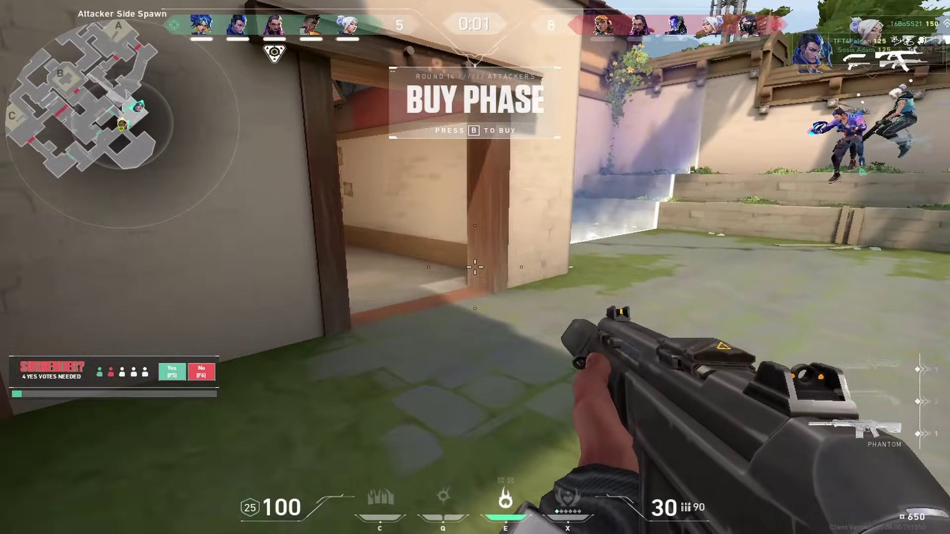
{"action": "key", "text": "w"}
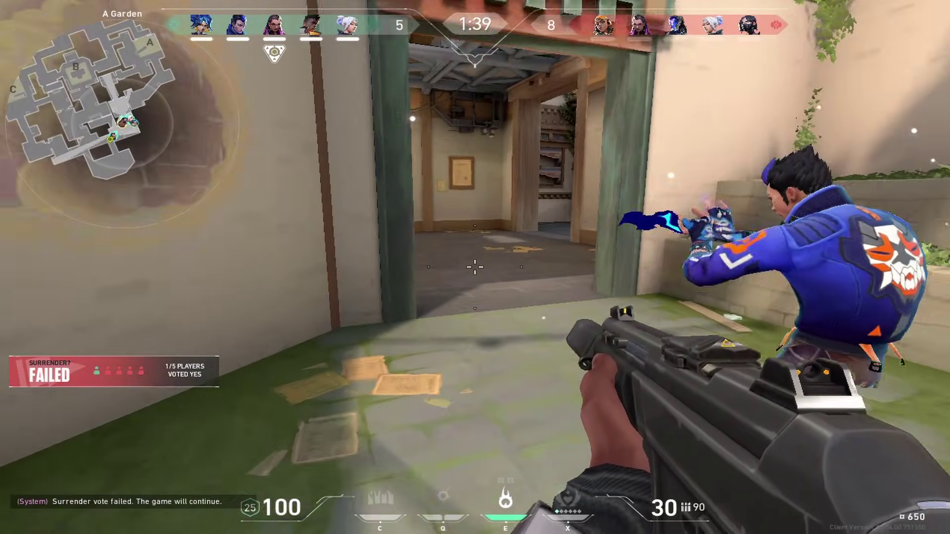
{"action": "key", "text": "w"}
{"action": "key", "text": "e"}
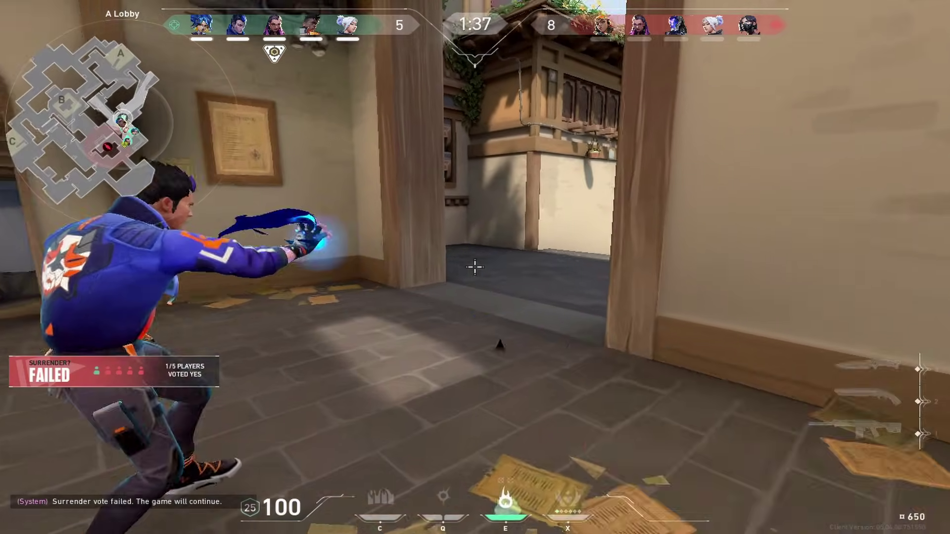
{"action": "key", "text": "w"}
{"action": "left_click", "coordinate": [475, 267]}
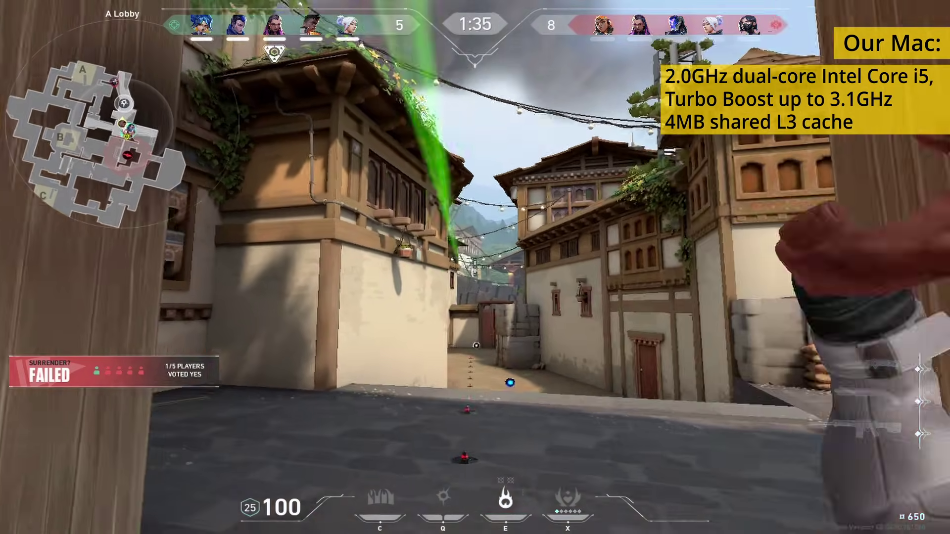
{"action": "key", "text": "w"}
{"action": "key", "text": "1"}
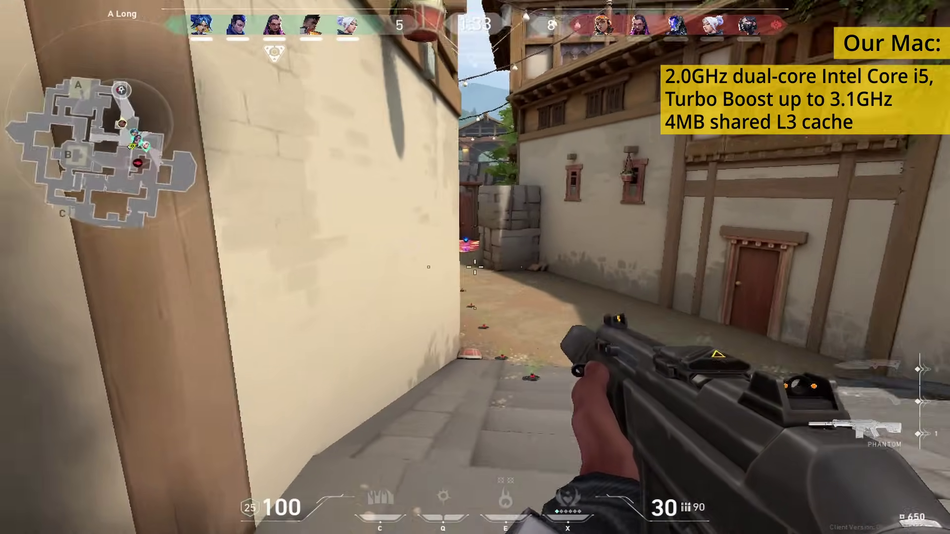
{"action": "key", "text": "w"}
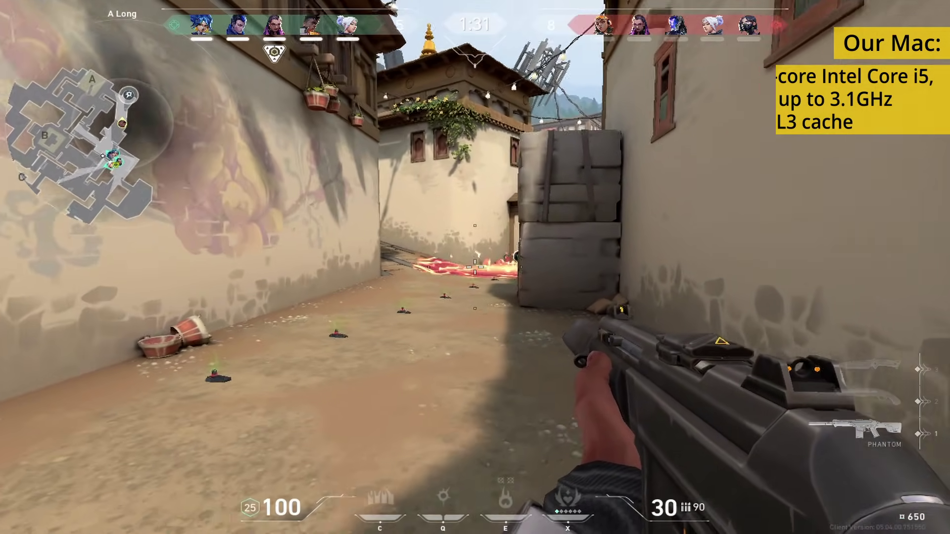
{"action": "key", "text": "w"}
{"action": "left_click", "coordinate": [475, 267]}
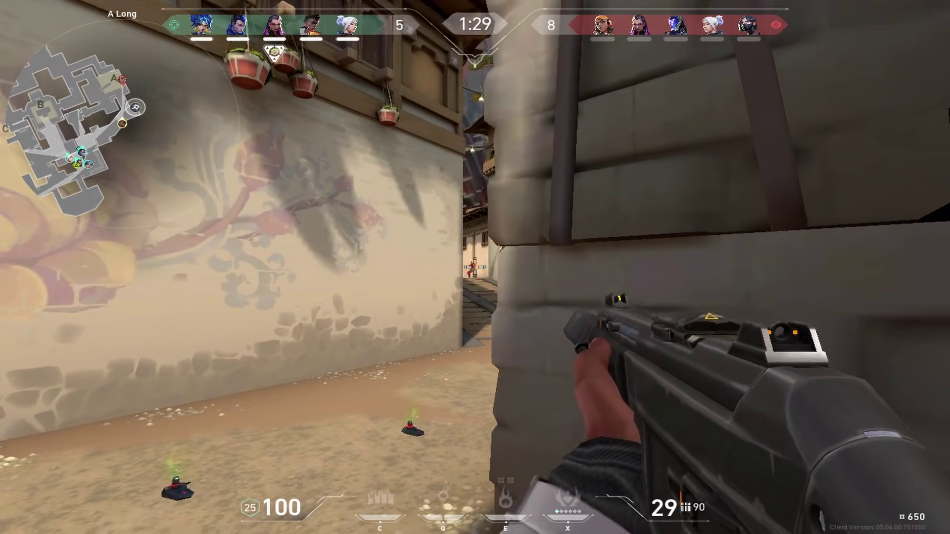
{"action": "left_click", "coordinate": [475, 267]}
{"action": "key", "text": "r"}
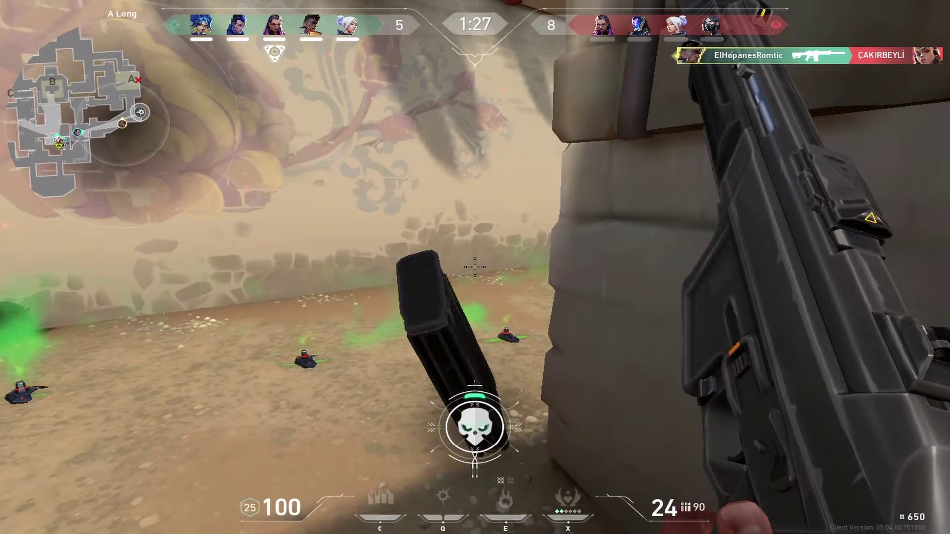
{"action": "key", "text": "e"}
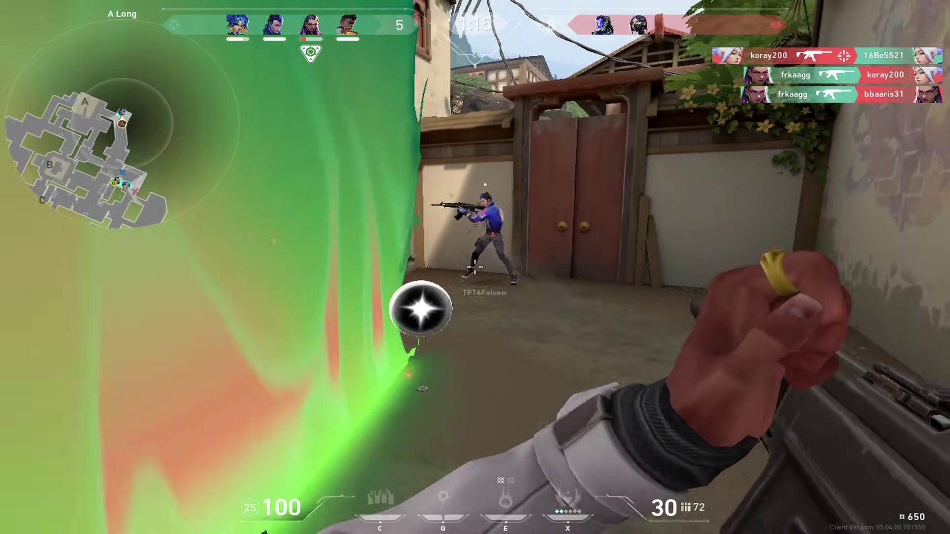
{"action": "key", "text": "w"}
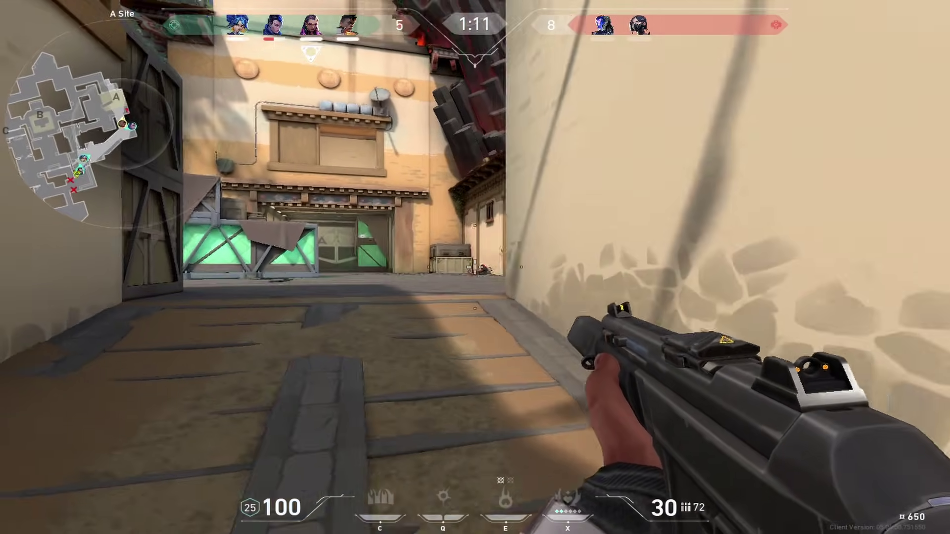
{"action": "key", "text": "w"}
{"action": "left_click", "coordinate": [475, 267]}
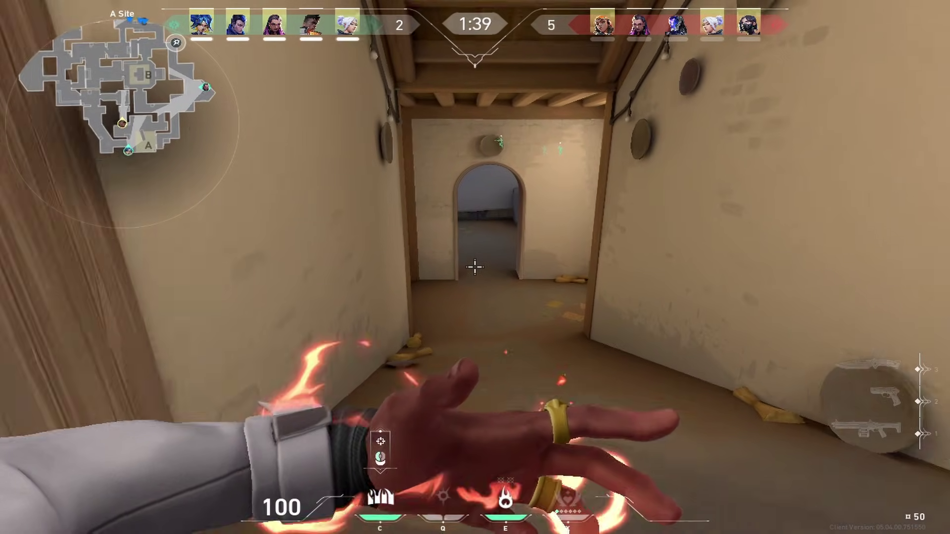
{"action": "key", "text": "w"}
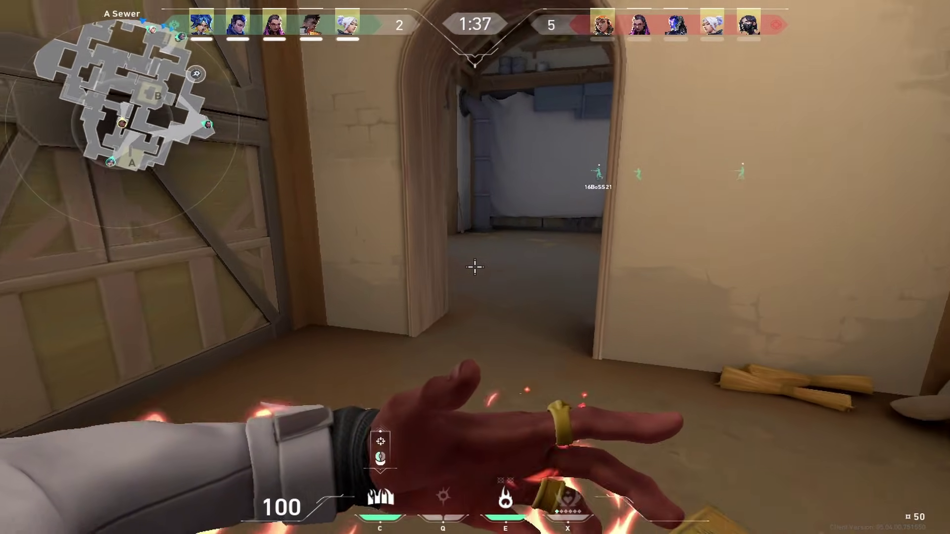
{"action": "left_click", "coordinate": [475, 267]}
{"action": "key", "text": "s"}
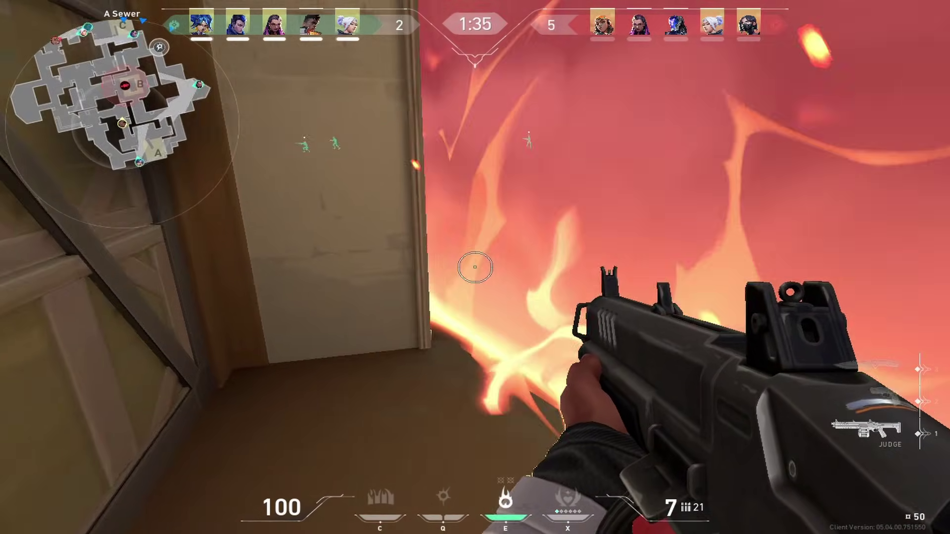
{"action": "key", "text": "w"}
{"action": "key", "text": "w"}
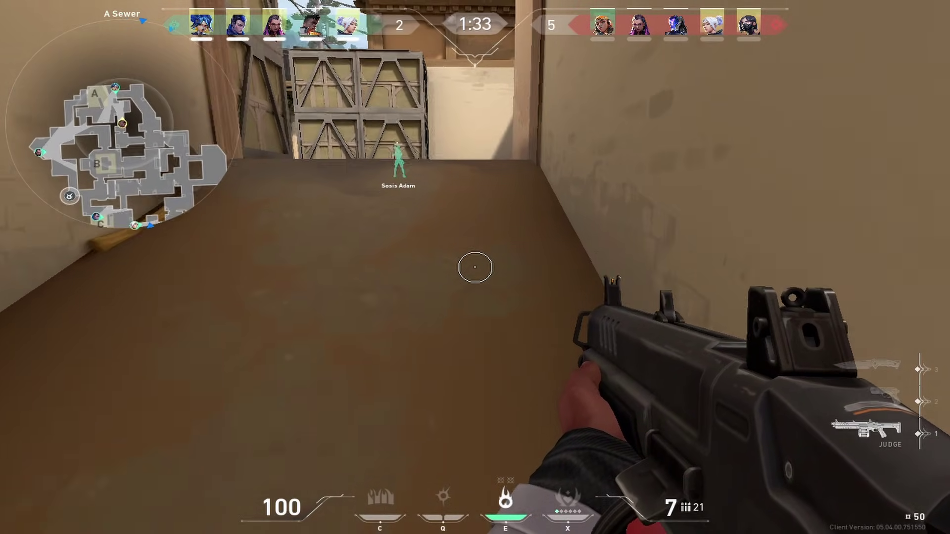
{"action": "key", "text": "w"}
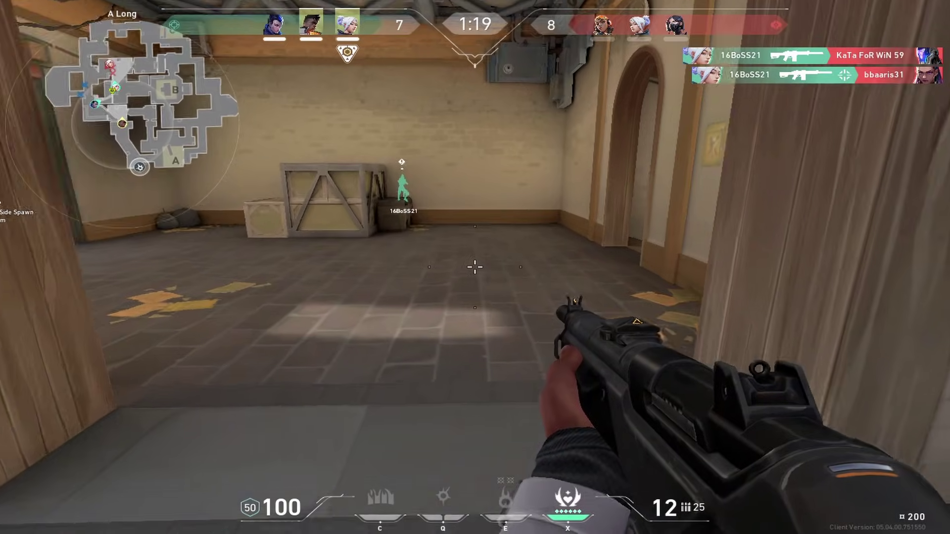
{"action": "key", "text": "w"}
{"action": "key", "text": "w"}
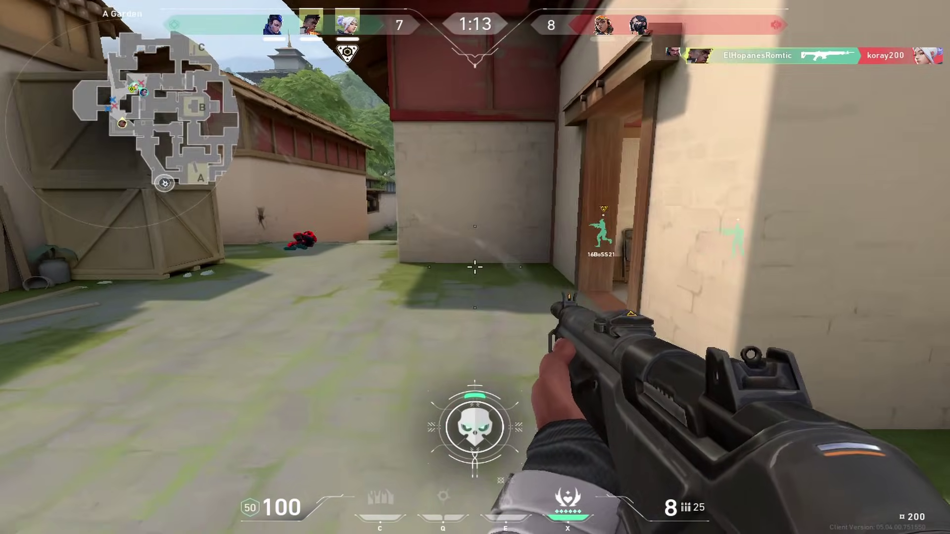
{"action": "key", "text": "w"}
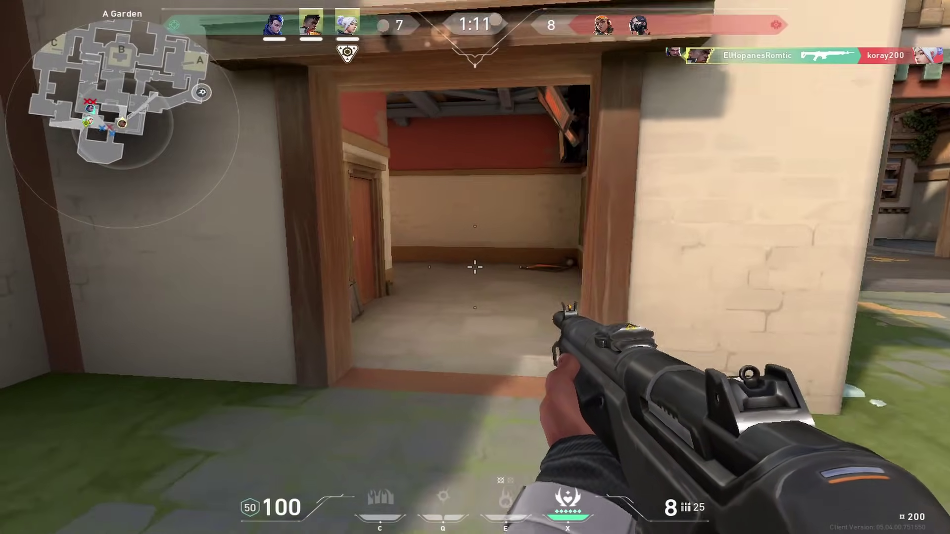
{"action": "key", "text": "r"}
{"action": "key", "text": "a"}
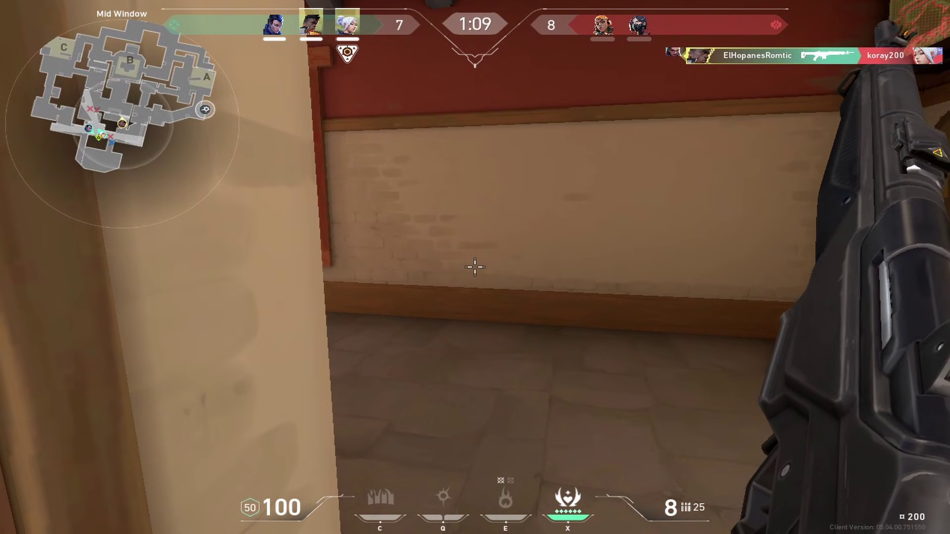
{"action": "key", "text": "d"}
{"action": "key", "text": "w"}
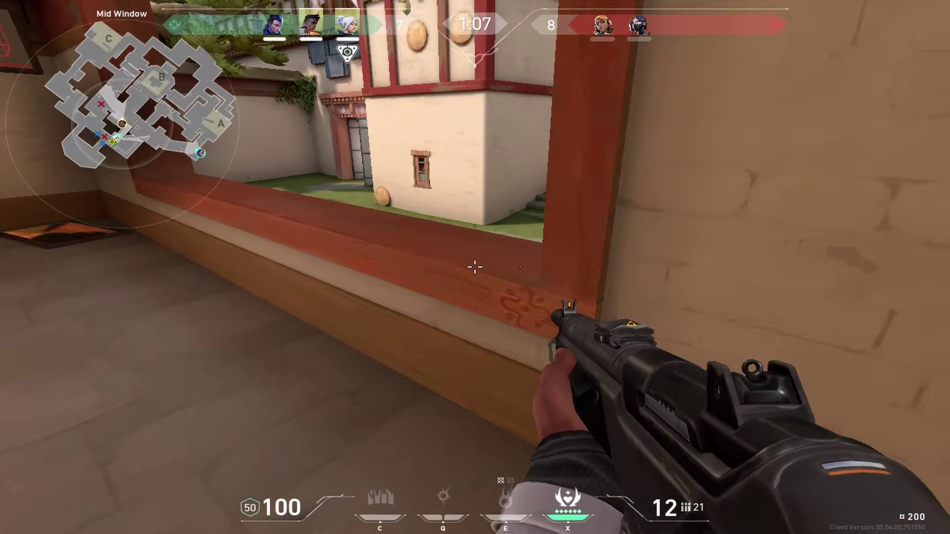
{"action": "key", "text": "w"}
{"action": "key", "text": "space"}
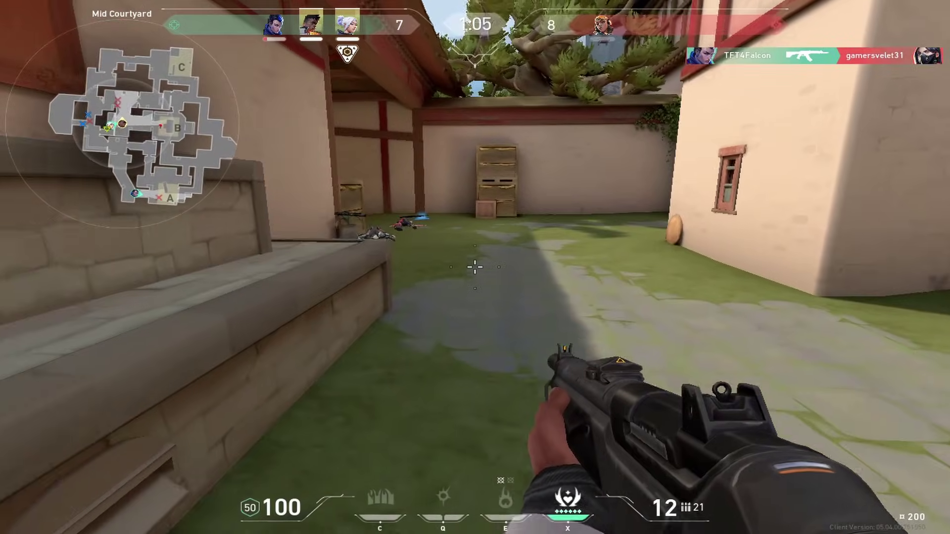
{"action": "key", "text": "w"}
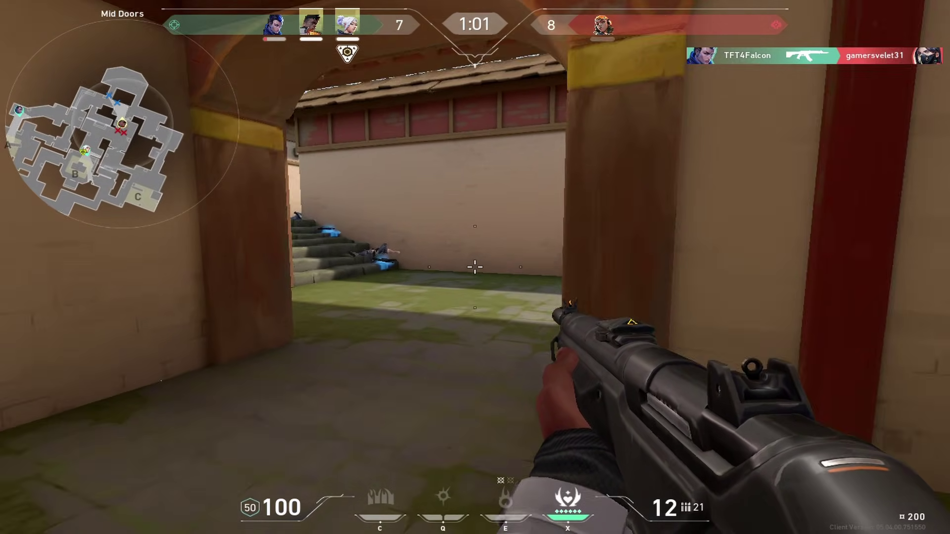
{"action": "key", "text": "w"}
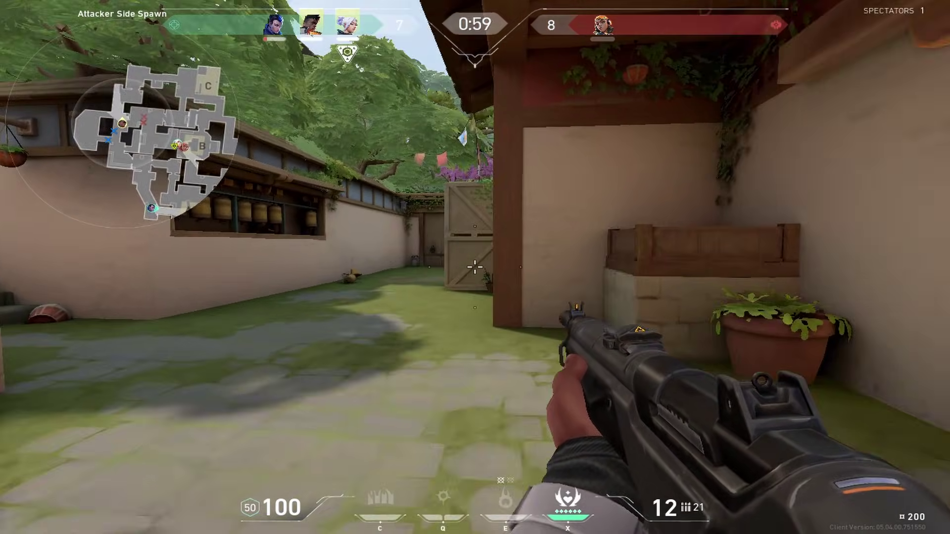